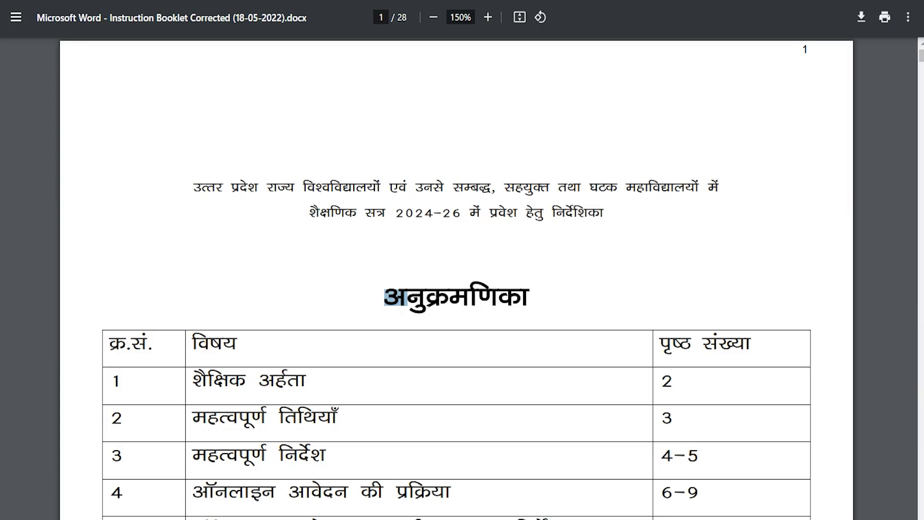
Step: Scroll through the university homepage, then return to its top
scroll(457, 279, "down", 10)
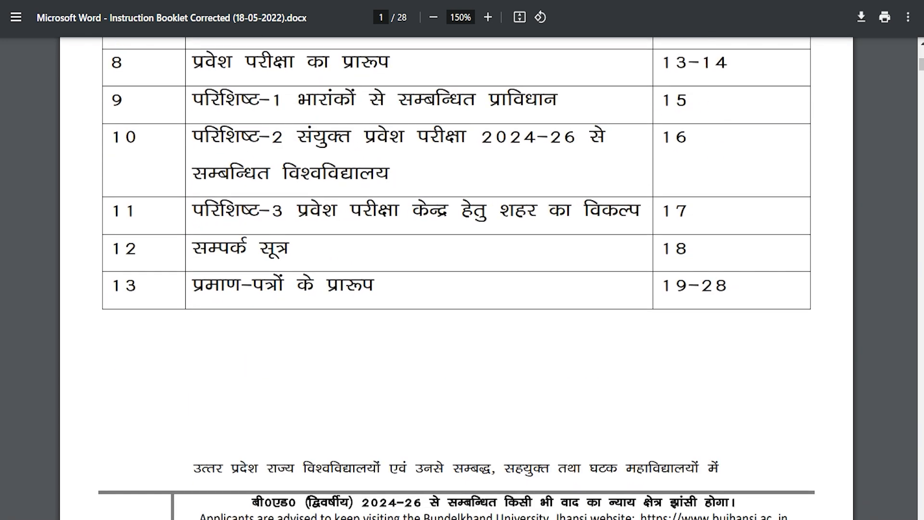
scroll(457, 278, "down", 6)
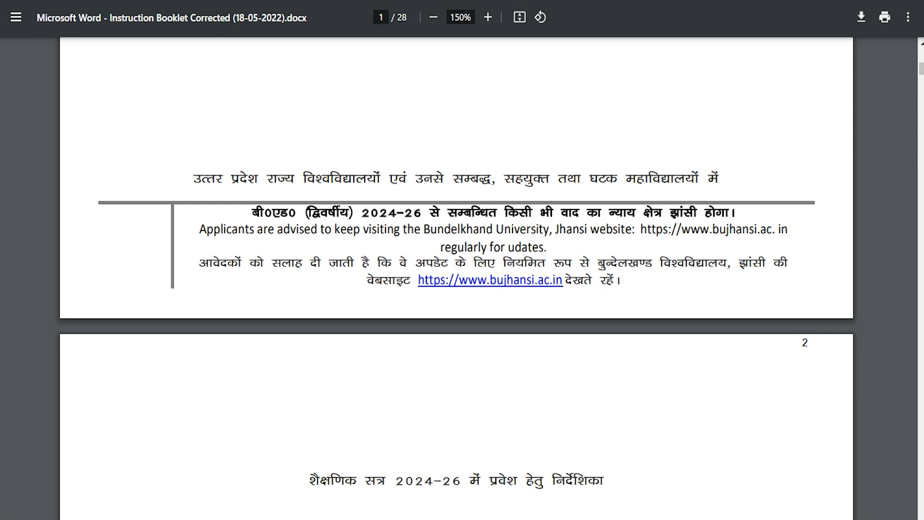
scroll(457, 278, "down", 14)
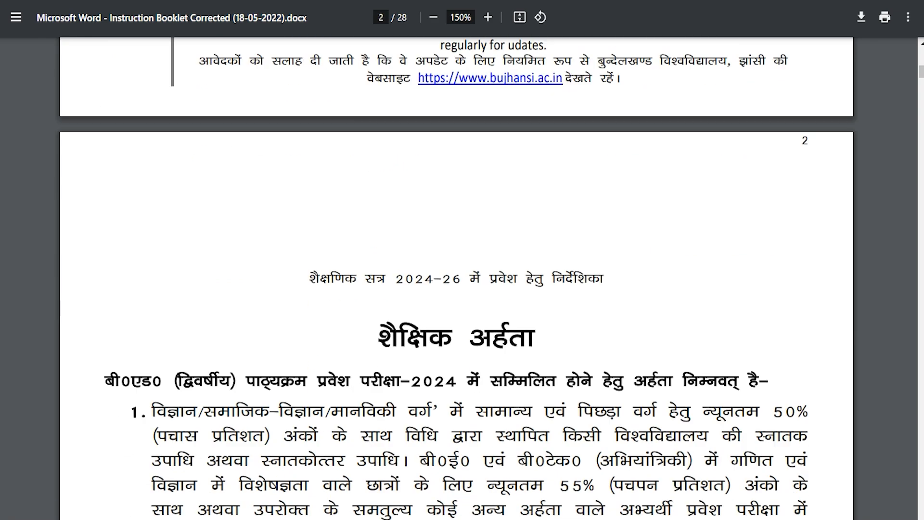
scroll(457, 278, "down", 2)
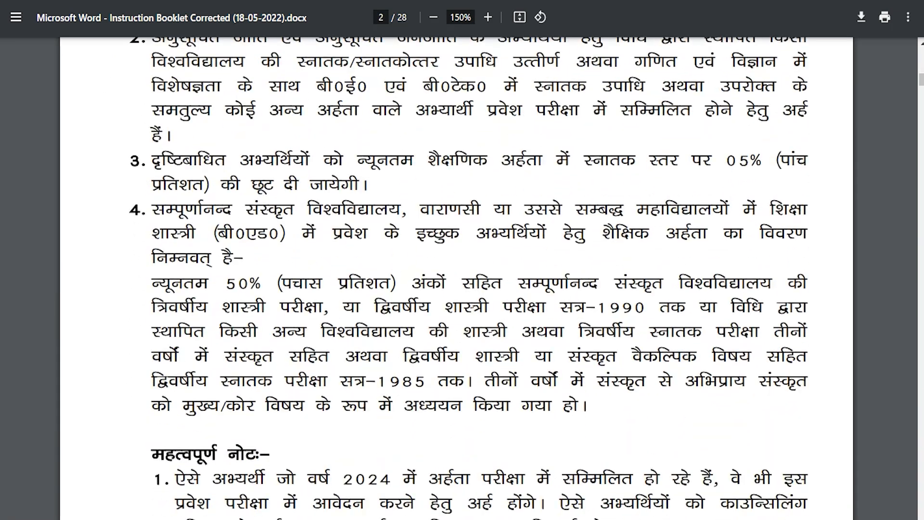
scroll(457, 278, "down", 16)
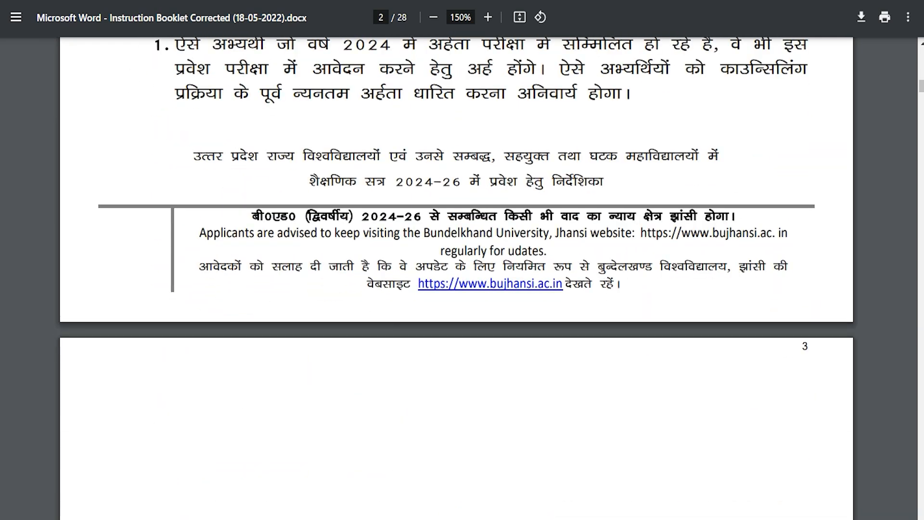
scroll(457, 278, "down", 17)
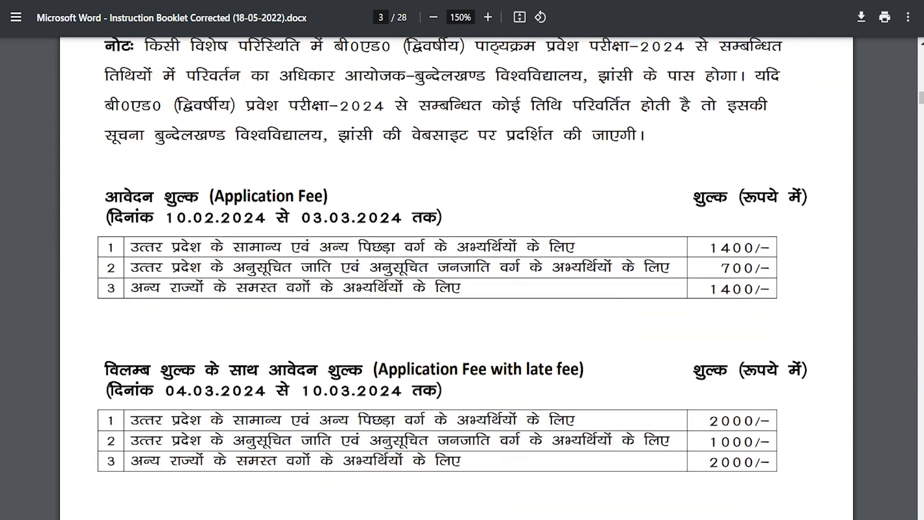
scroll(457, 278, "down", 8)
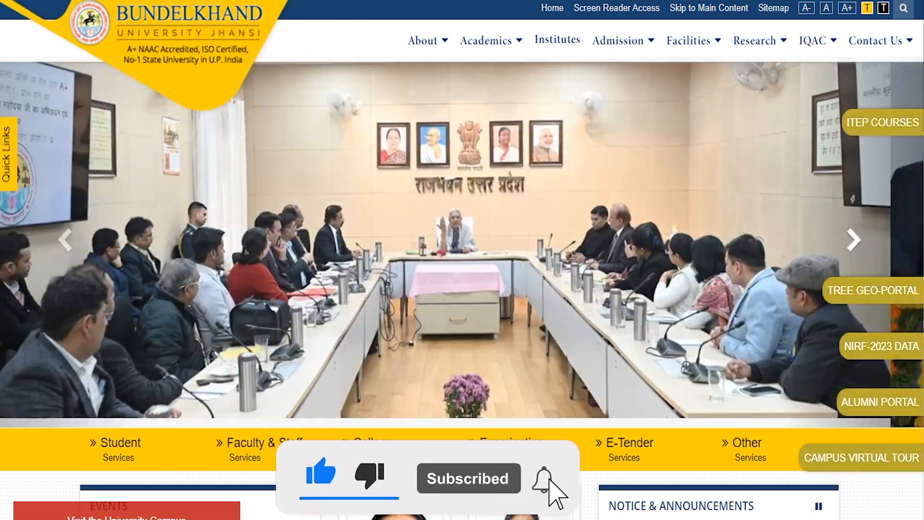
scroll(463, 288, "down", 10)
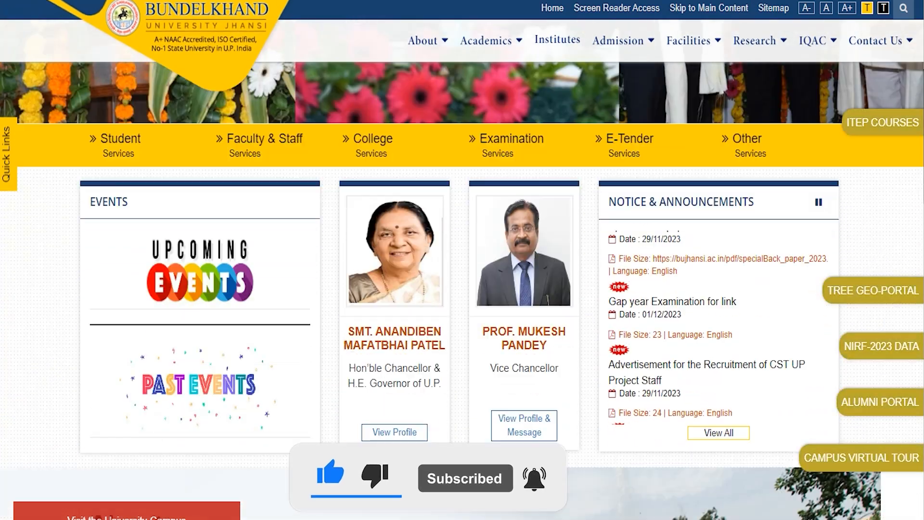
scroll(462, 289, "down", 15)
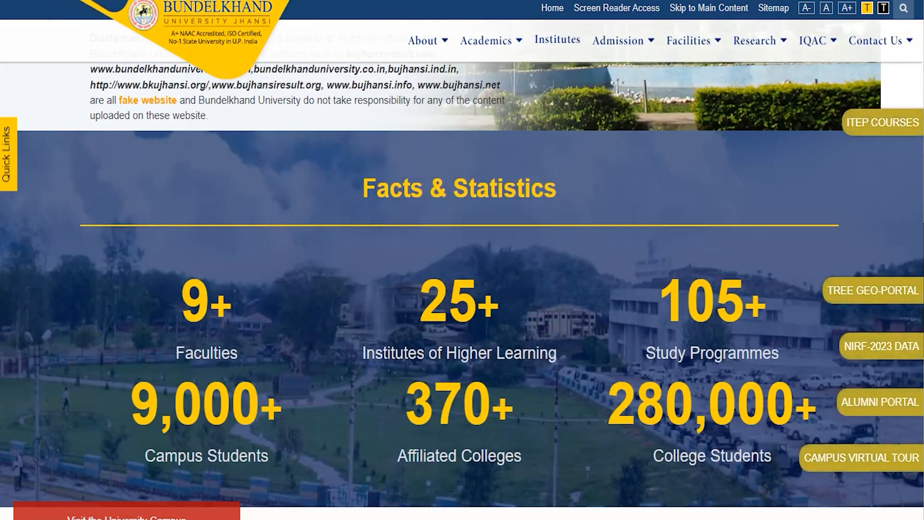
scroll(462, 289, "down", 10)
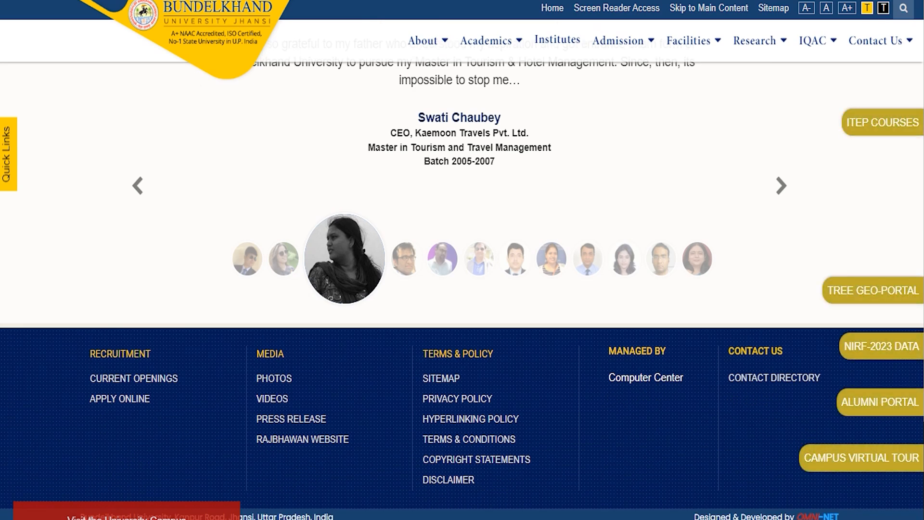
scroll(463, 289, "up", 3)
key("Home")
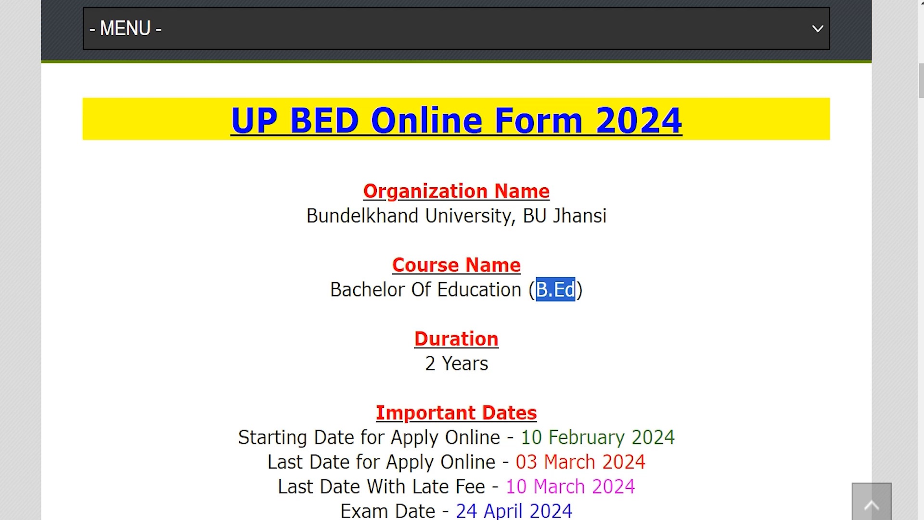
Step: Highlight the dates: start 10 February, last 03 March, late fee 10 March, exam 24 April 2024
scroll(456, 288, "down", 1)
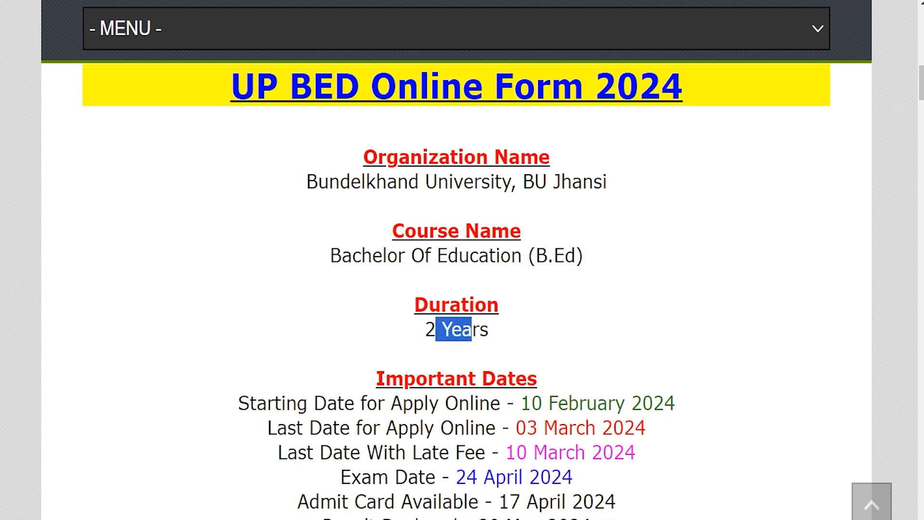
scroll(456, 289, "down", 1)
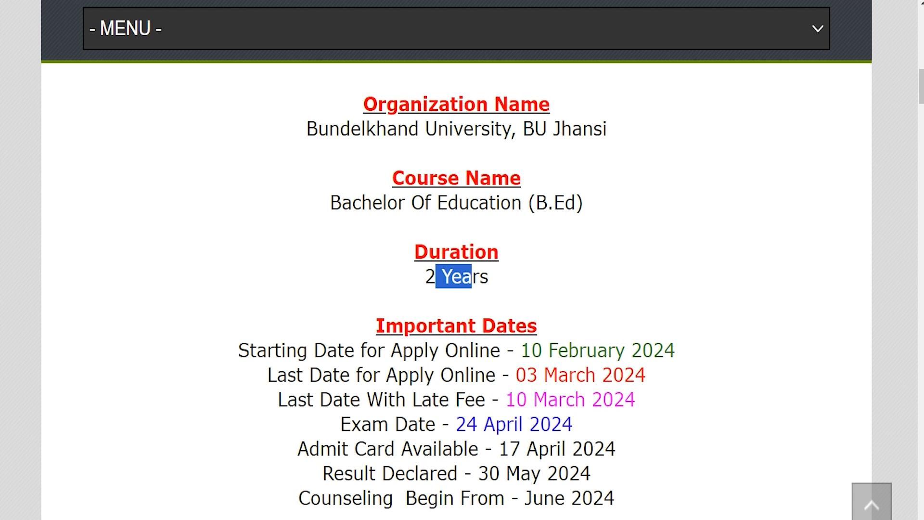
left_click_drag(257, 350, 458, 350)
left_click_drag(521, 350, 676, 350)
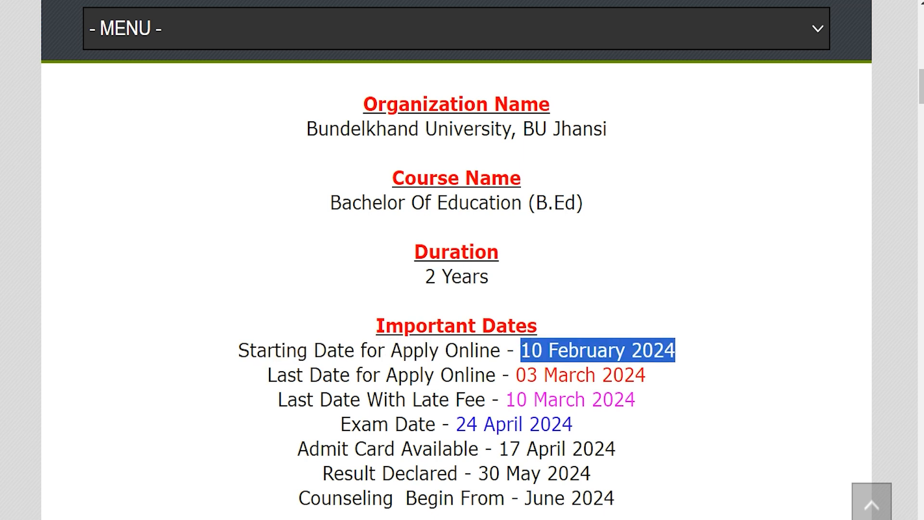
left_click_drag(276, 375, 423, 374)
left_click_drag(517, 375, 646, 374)
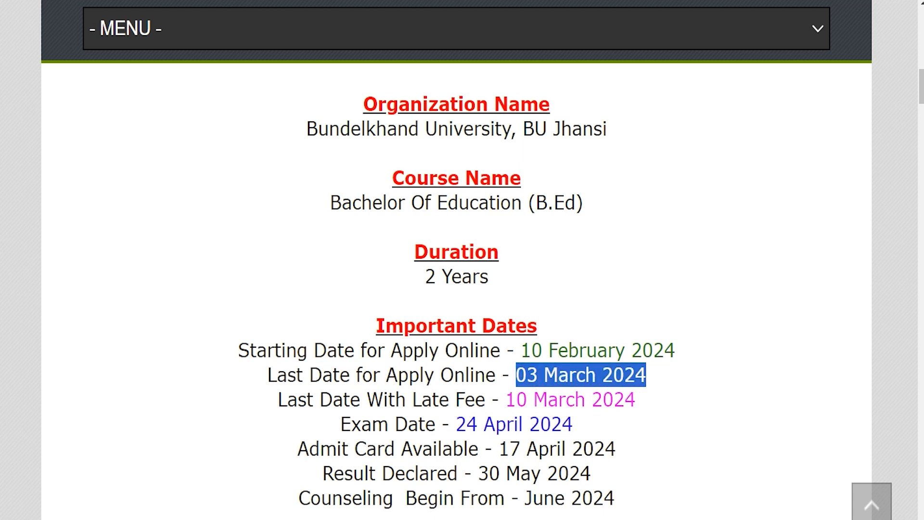
left_click_drag(507, 399, 625, 399)
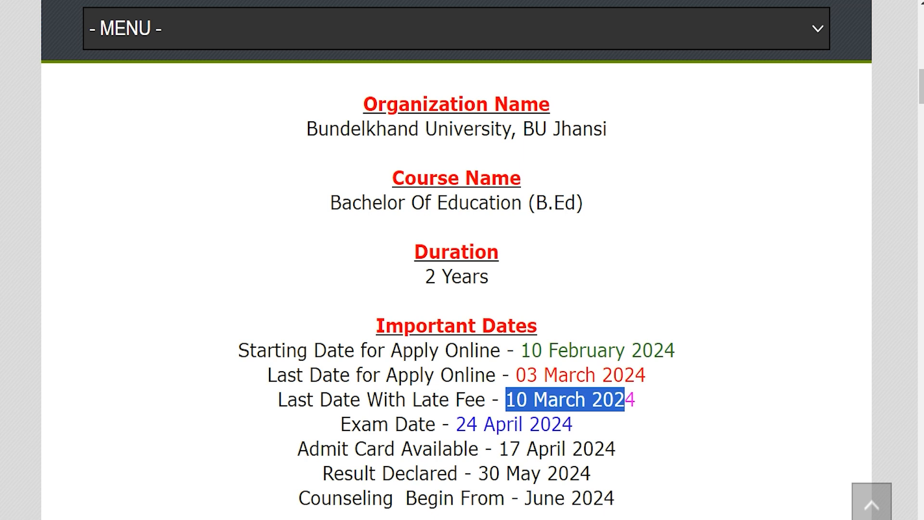
left_click_drag(457, 424, 573, 424)
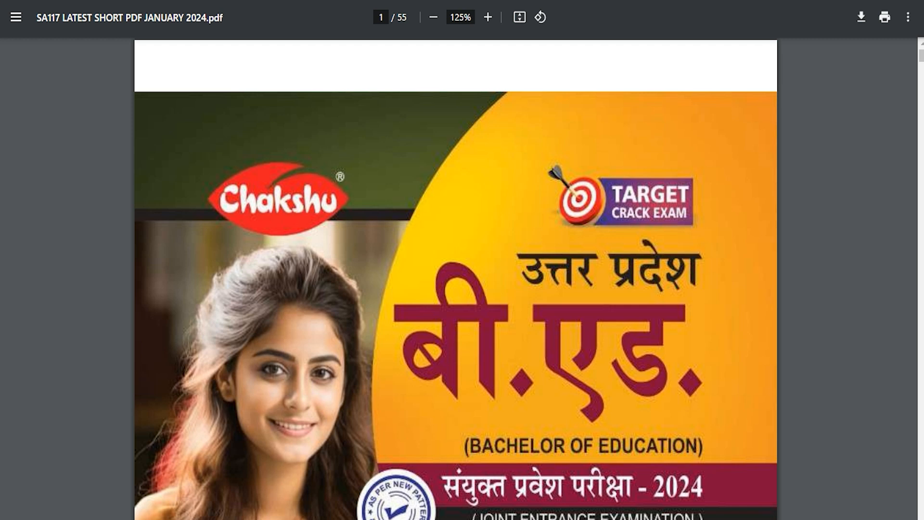
scroll(456, 278, "down", 2)
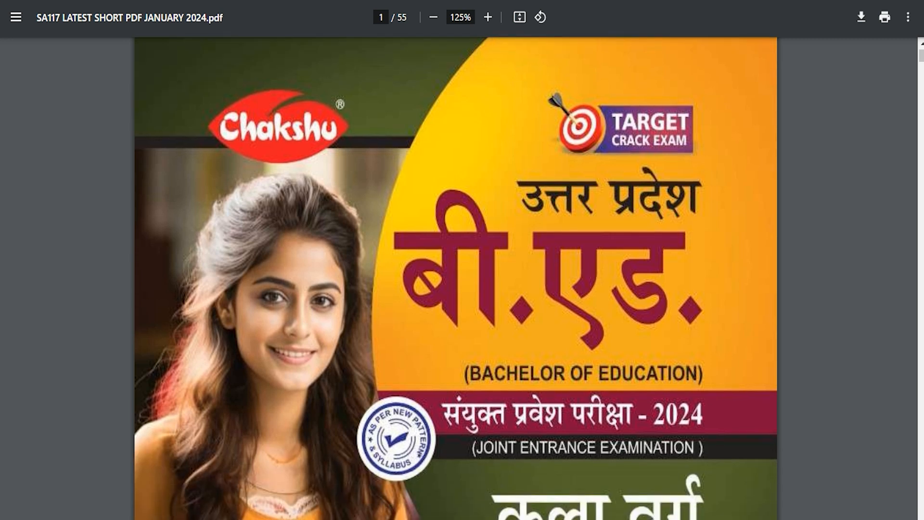
scroll(456, 278, "down", 3)
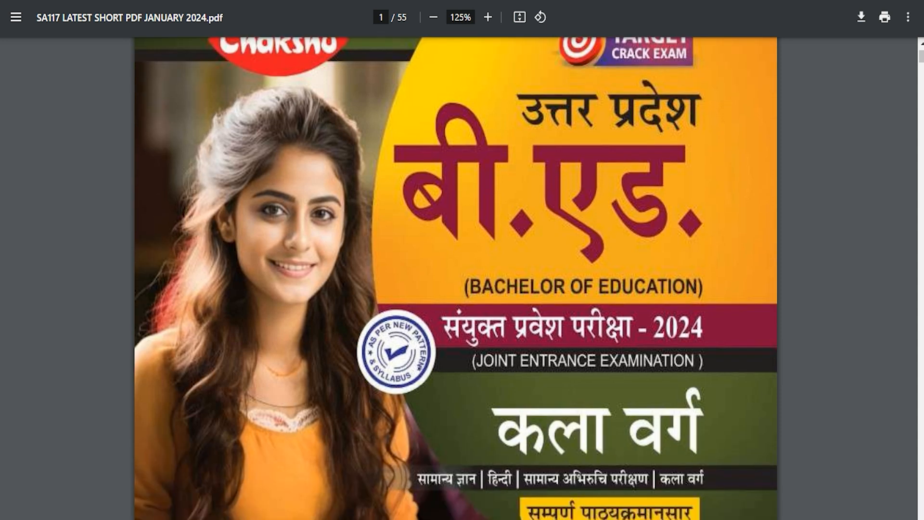
scroll(455, 279, "down", 2)
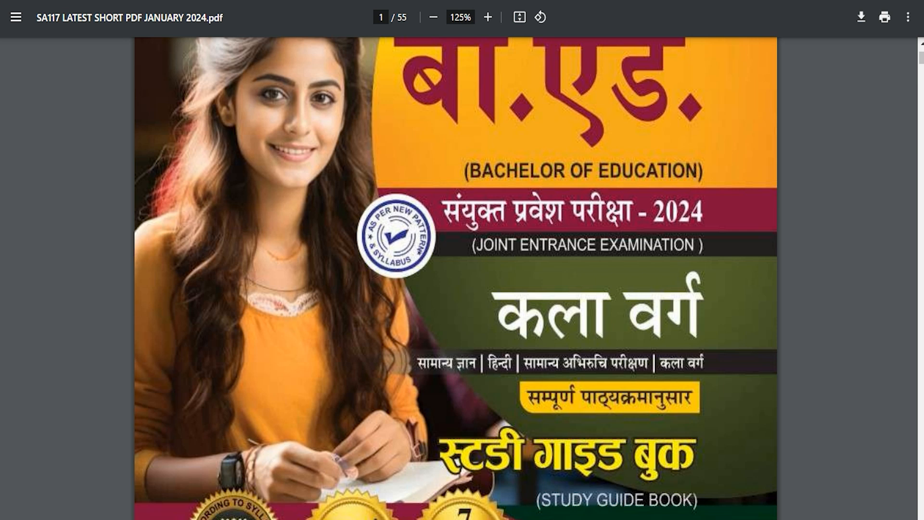
scroll(455, 278, "down", 2)
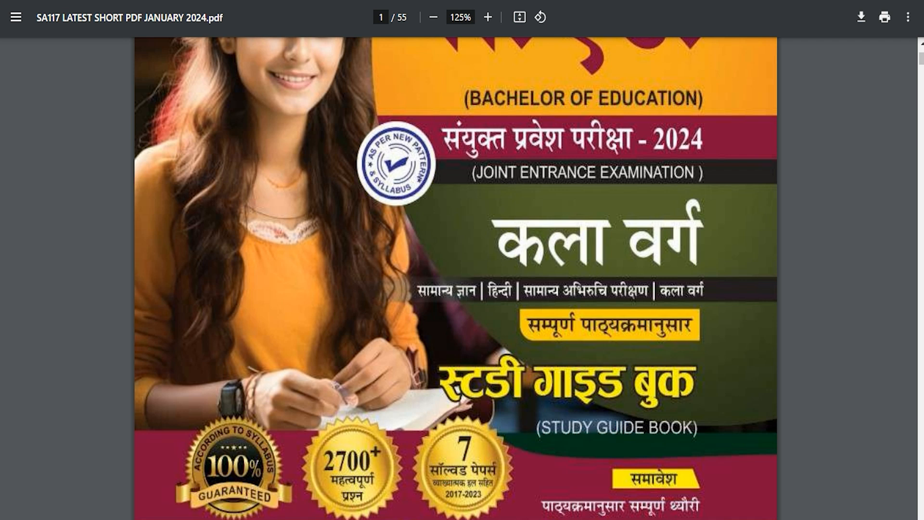
scroll(455, 278, "down", 3)
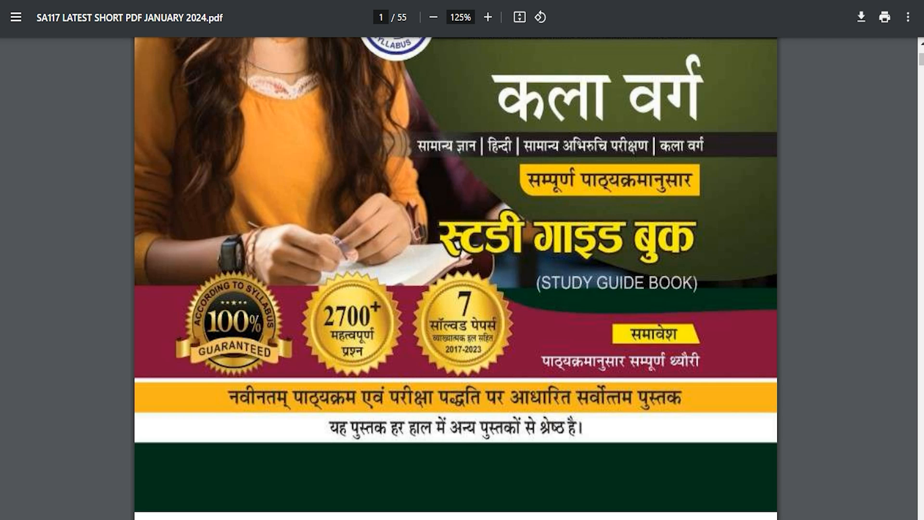
scroll(456, 278, "down", 20)
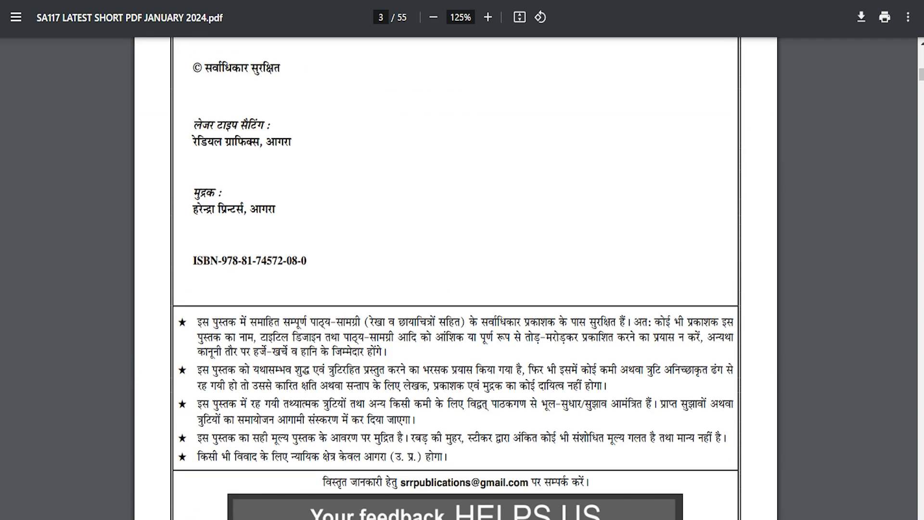
scroll(456, 278, "down", 20)
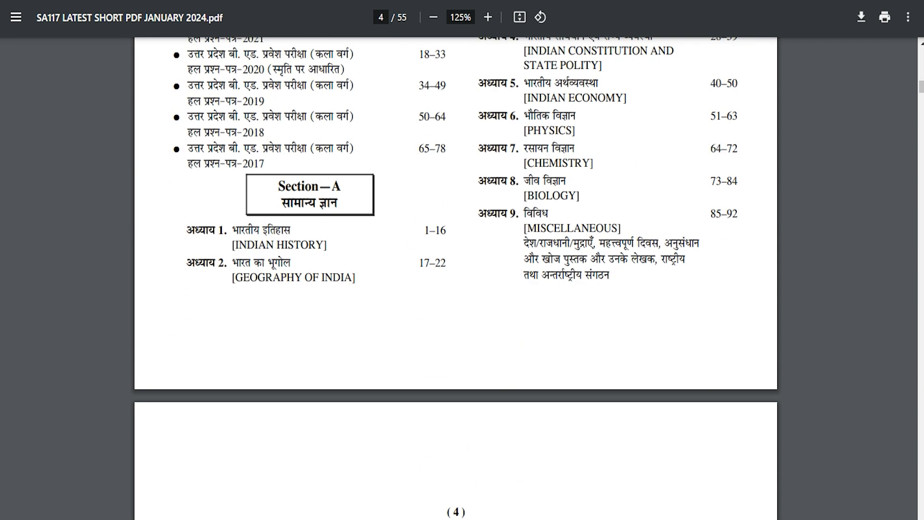
scroll(456, 279, "down", 9)
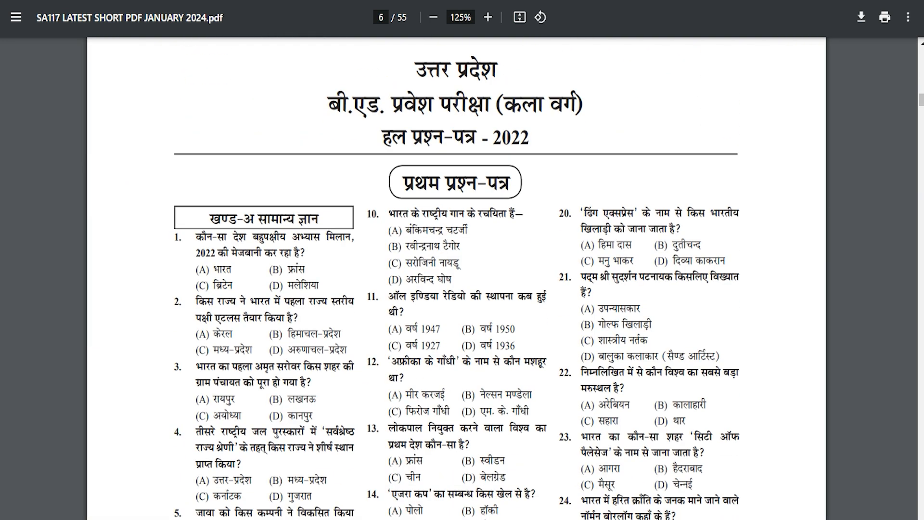
scroll(456, 279, "down", 20)
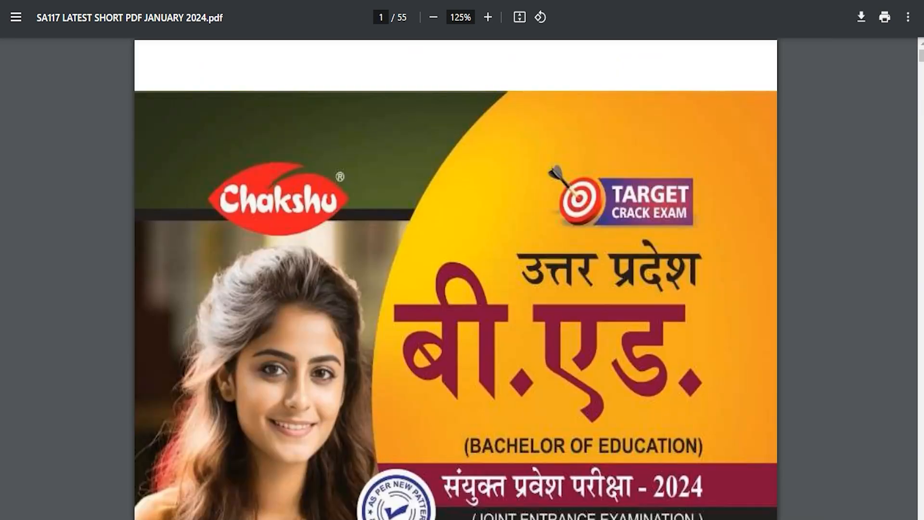
scroll(456, 278, "down", 3)
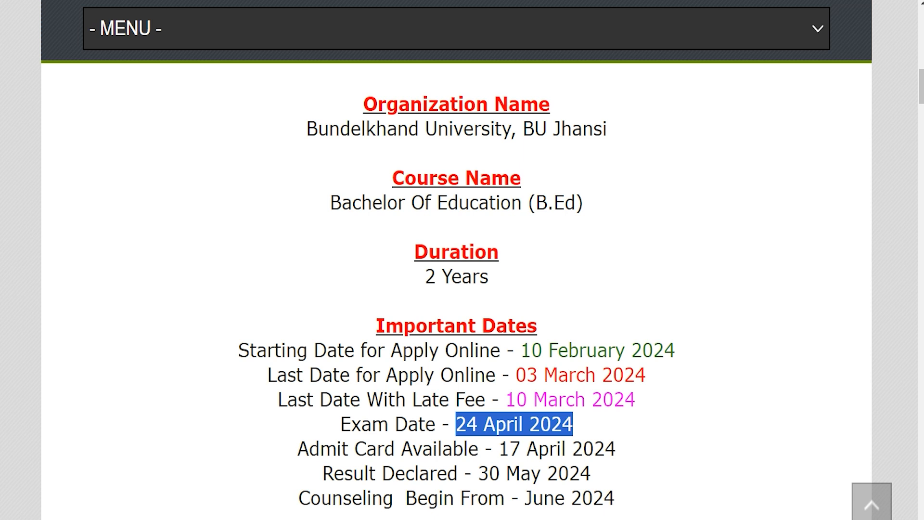
Step: Highlight the Important Links heading, the Official Notification PDF entry and the Apply Online entry
scroll(456, 288, "down", 5)
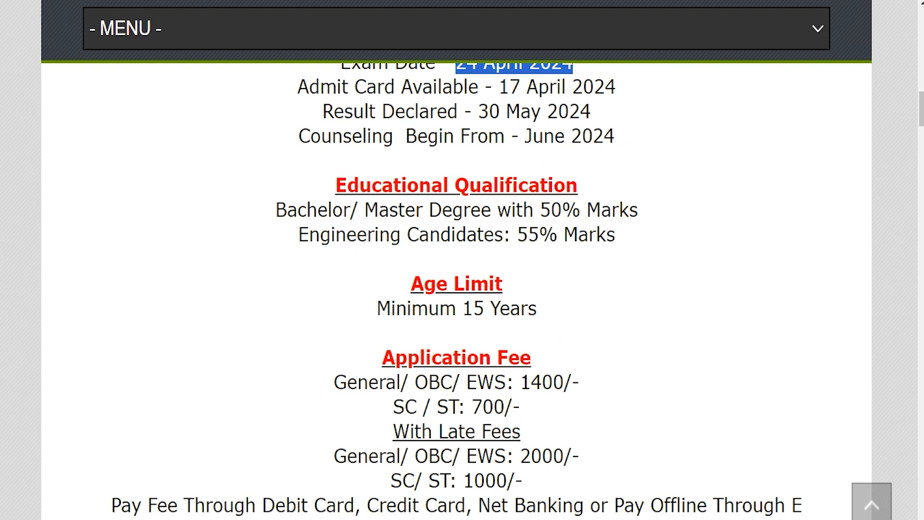
scroll(456, 289, "down", 8)
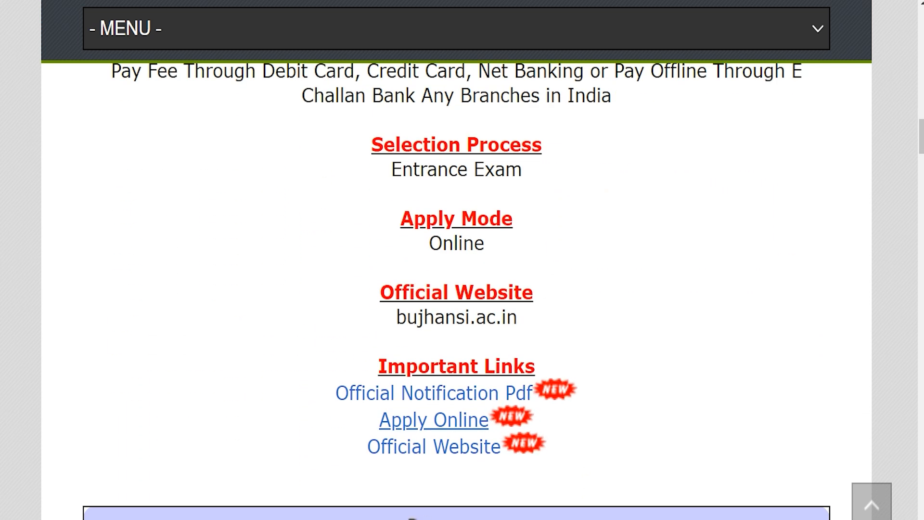
left_click_drag(378, 365, 535, 366)
left_click_drag(305, 388, 532, 392)
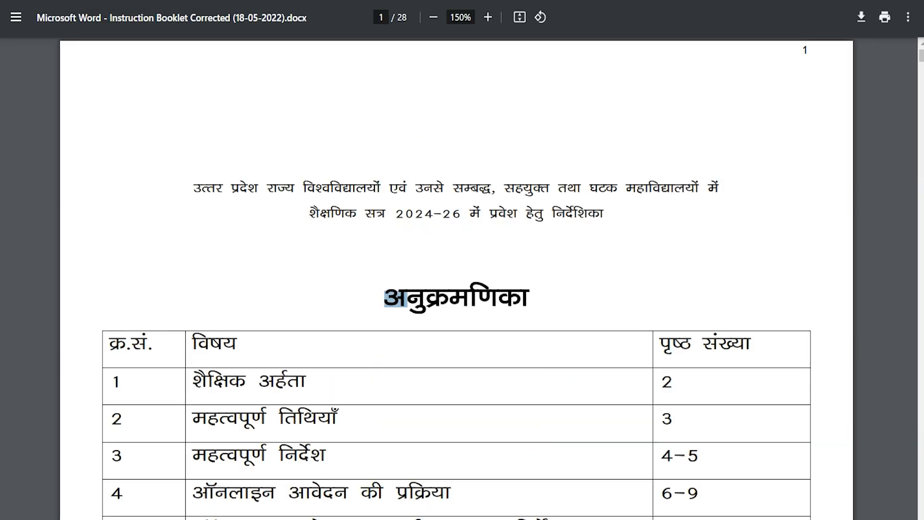
scroll(456, 241, "down", 10)
scroll(456, 279, "down", 20)
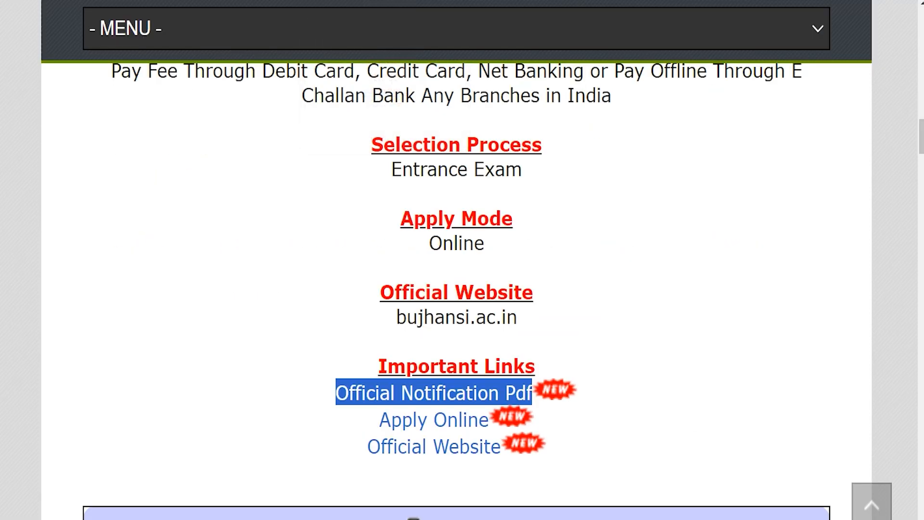
left_click_drag(362, 419, 466, 419)
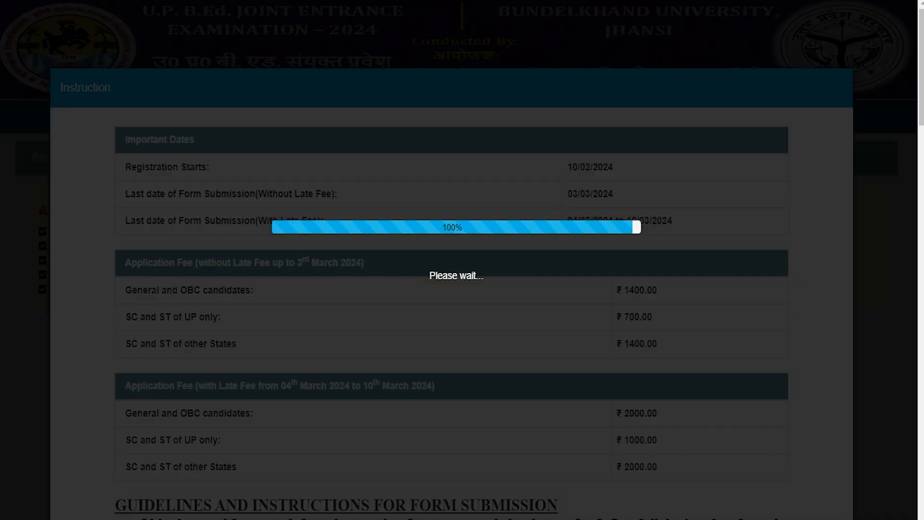
Step: Read through the instructions, tick I Agree and proceed to the registration form
scroll(463, 260, "down", 9)
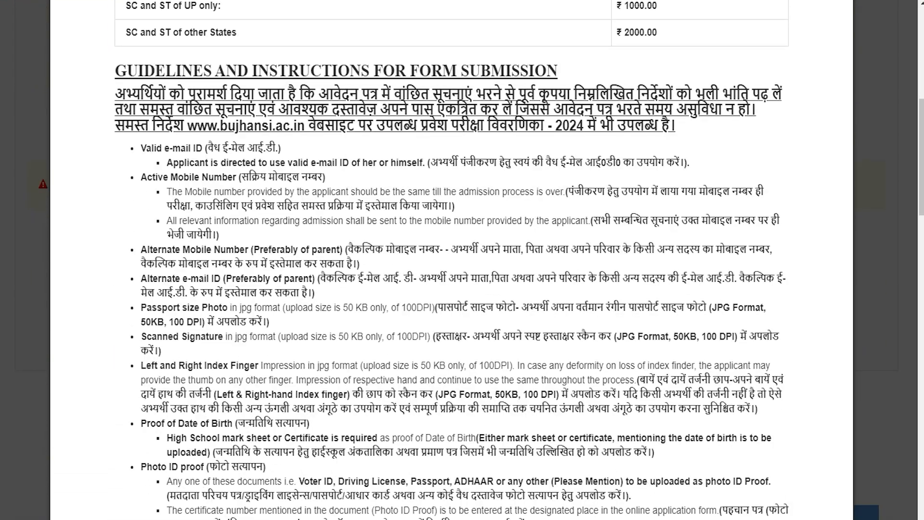
scroll(462, 260, "down", 14)
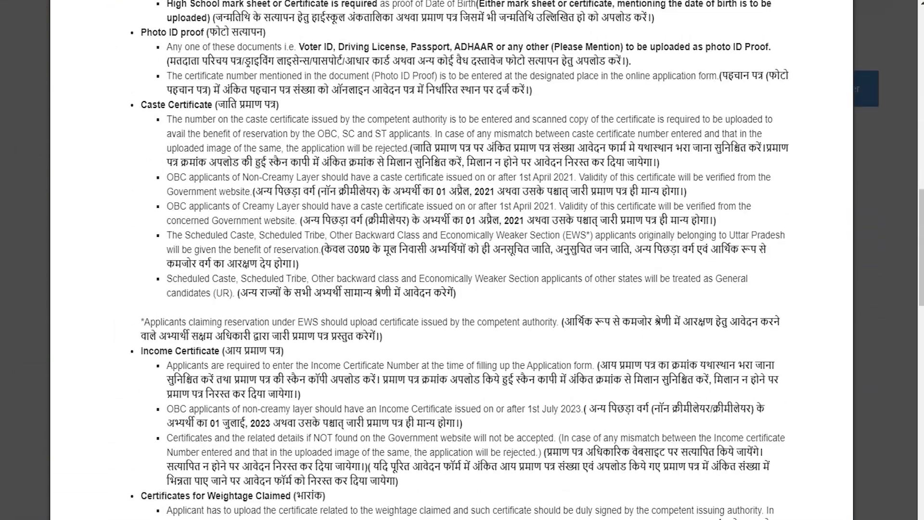
scroll(462, 260, "down", 14)
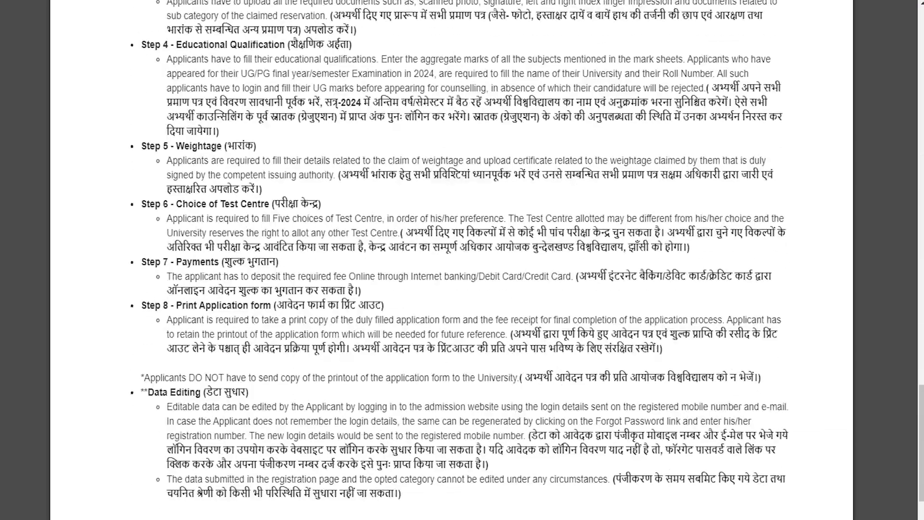
scroll(462, 260, "down", 4)
left_click(434, 462)
left_click(451, 514)
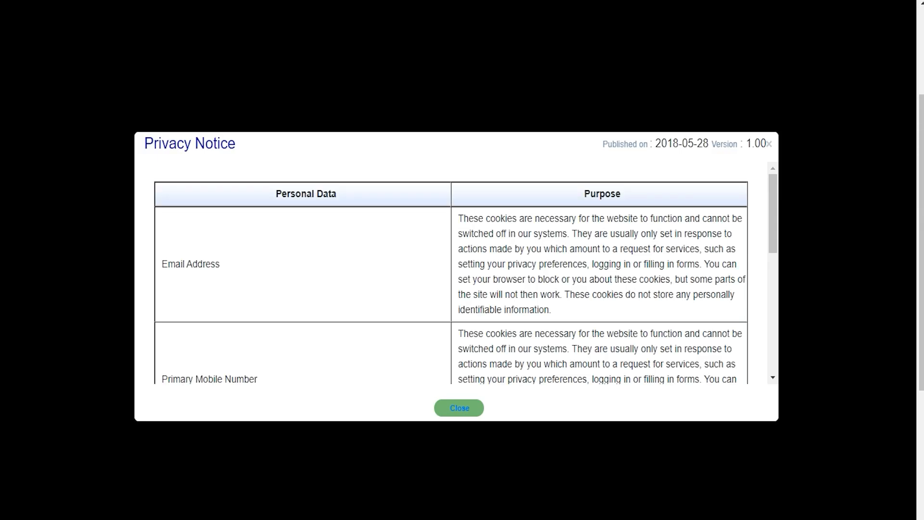
Step: Dismiss the privacy notice and enter the candidate's full name in both name fields
left_click(460, 408)
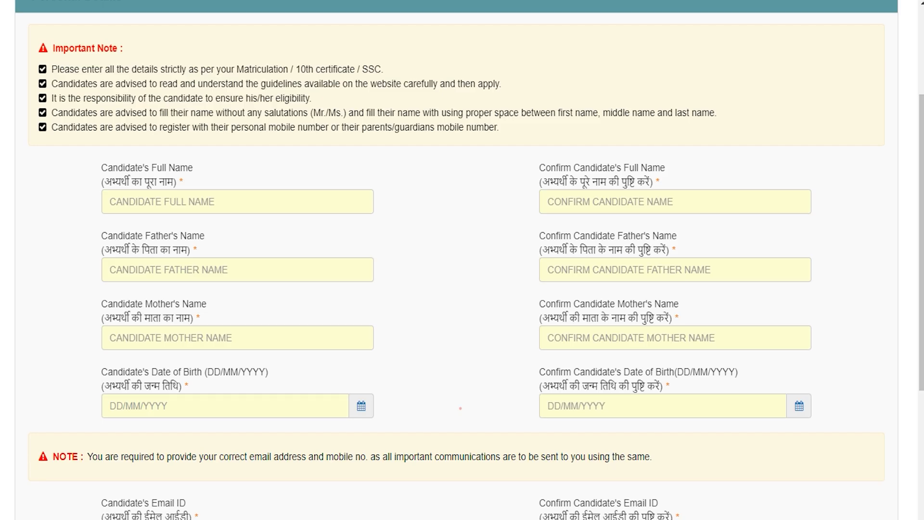
scroll(459, 408, "up", 4)
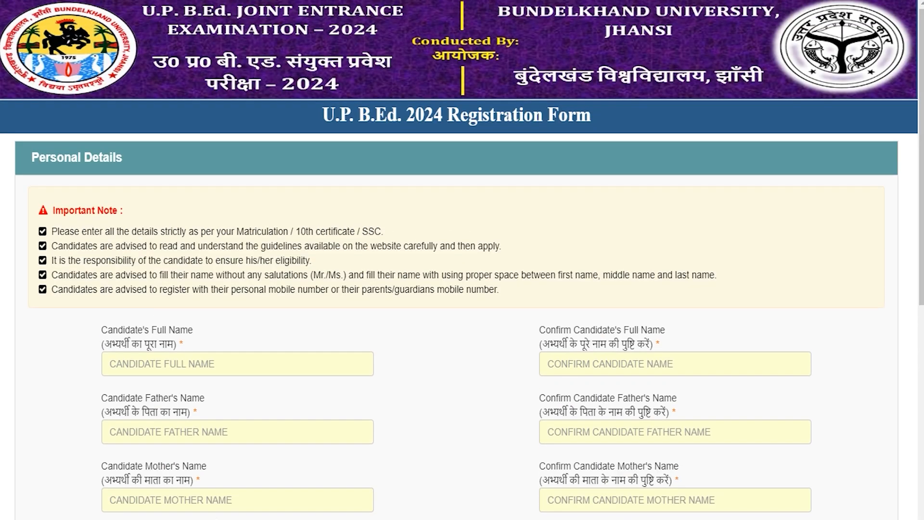
scroll(462, 260, "down", 2)
left_click(188, 291)
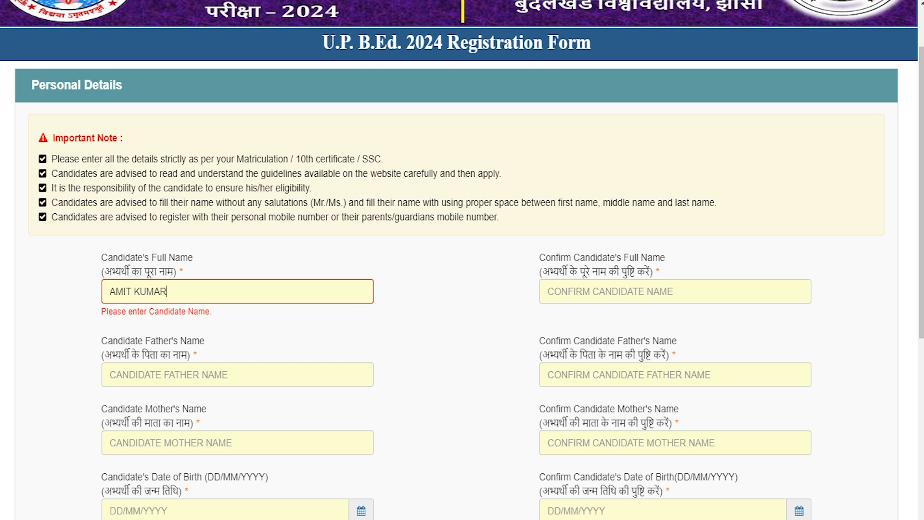
left_click(584, 289)
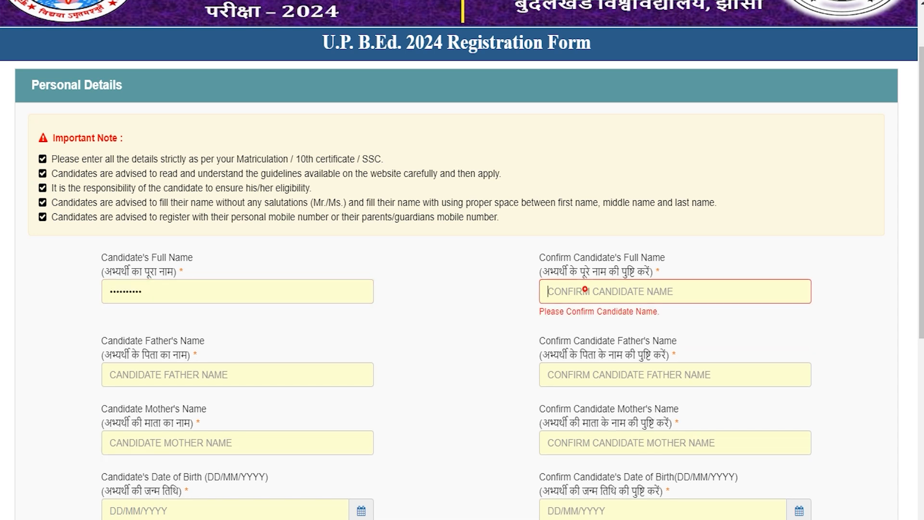
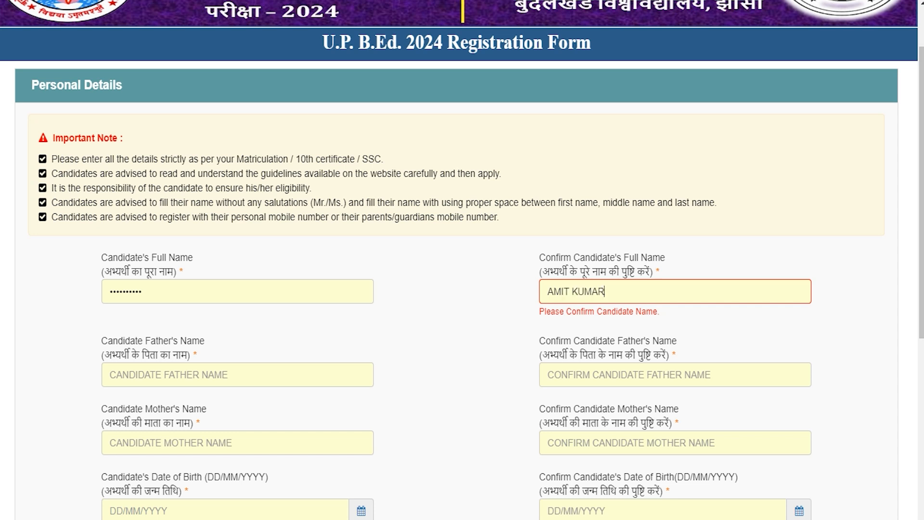
Step: Work through the parents' name fields and both date of birth pickers
left_click(217, 377)
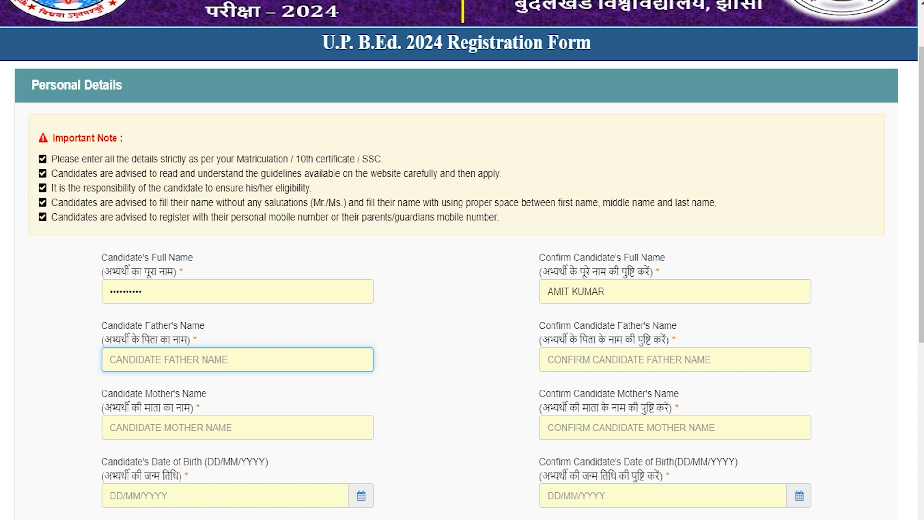
left_click_drag(672, 326, 564, 323)
scroll(566, 322, "down", 3)
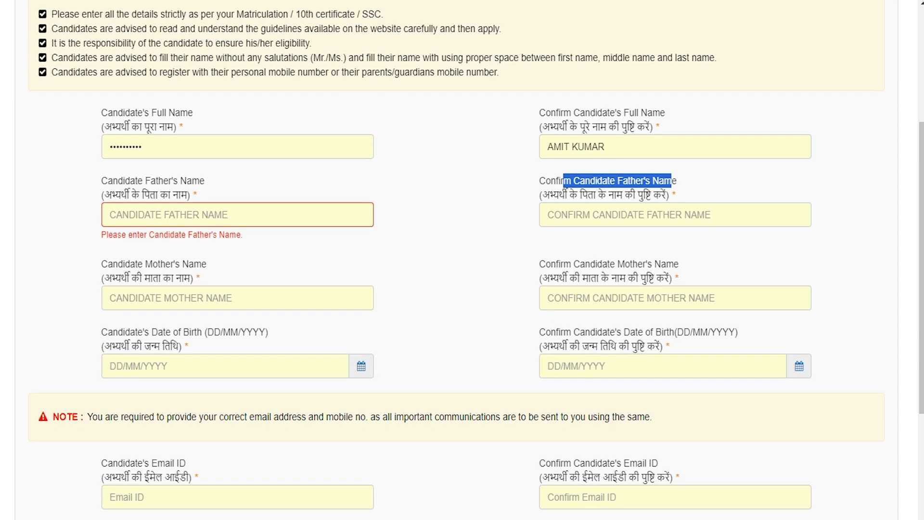
left_click_drag(111, 266, 194, 265)
left_click_drag(563, 267, 644, 265)
left_click(214, 364)
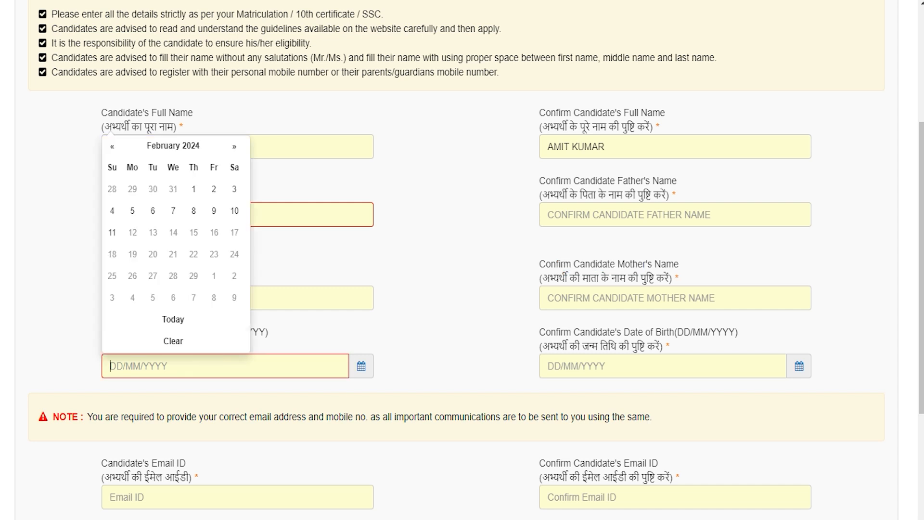
left_click(615, 364)
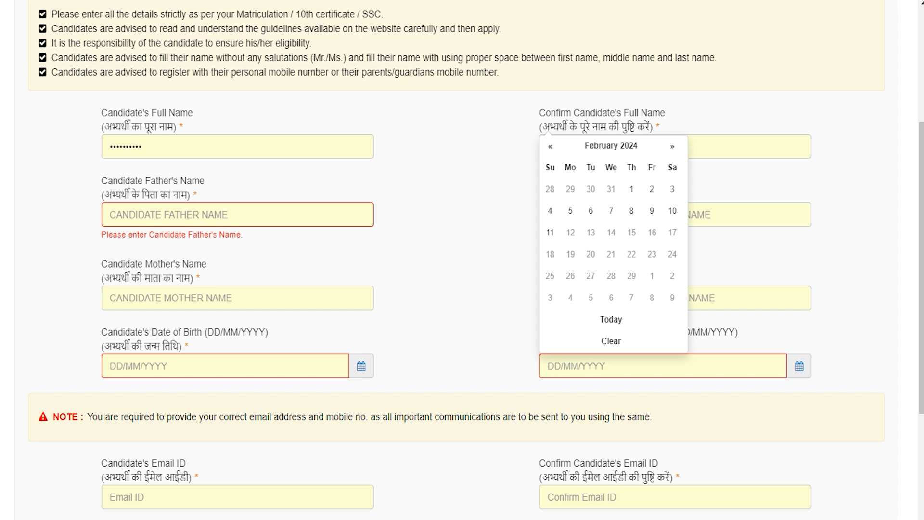
left_click(506, 370)
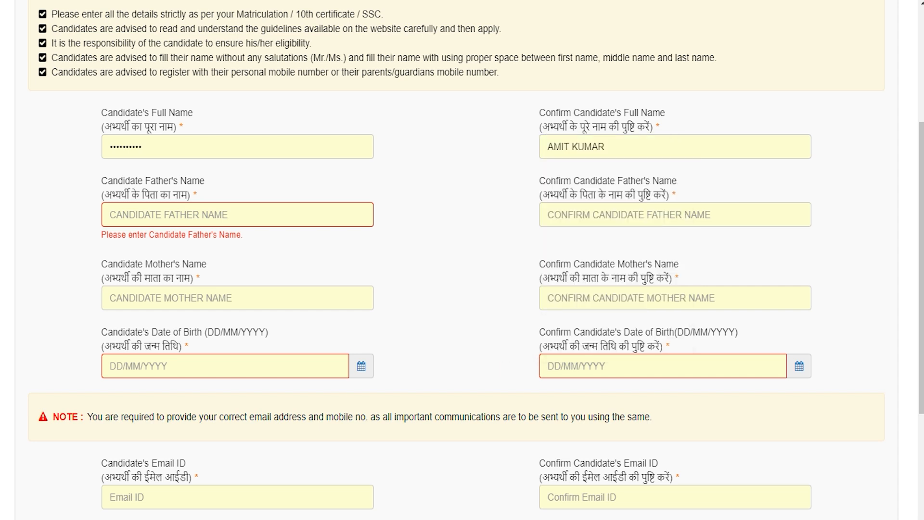
Step: Move through the e-mail, confirm e-mail, mobile number and captcha fields
scroll(463, 260, "down", 5)
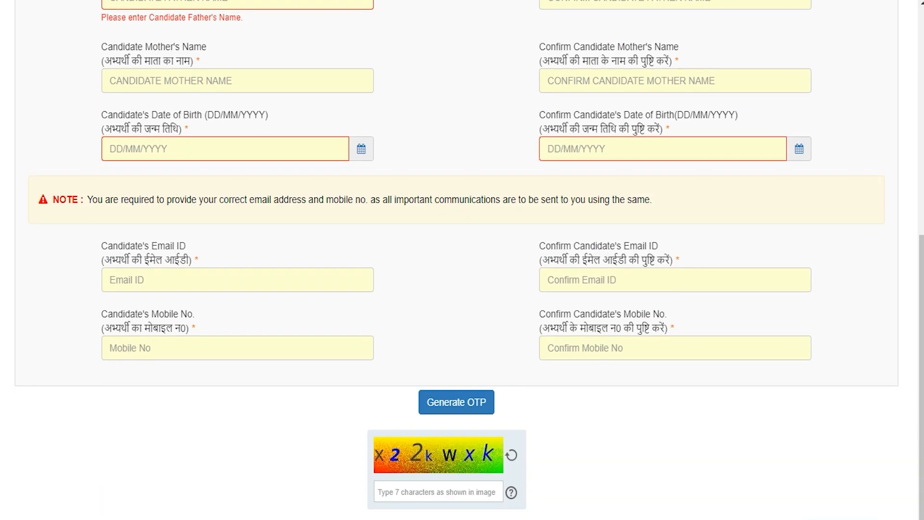
left_click(143, 280)
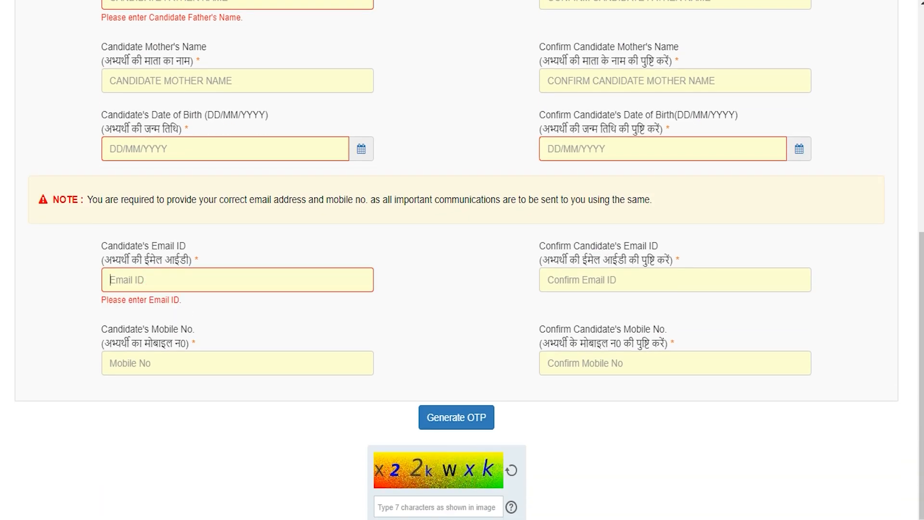
left_click(608, 279)
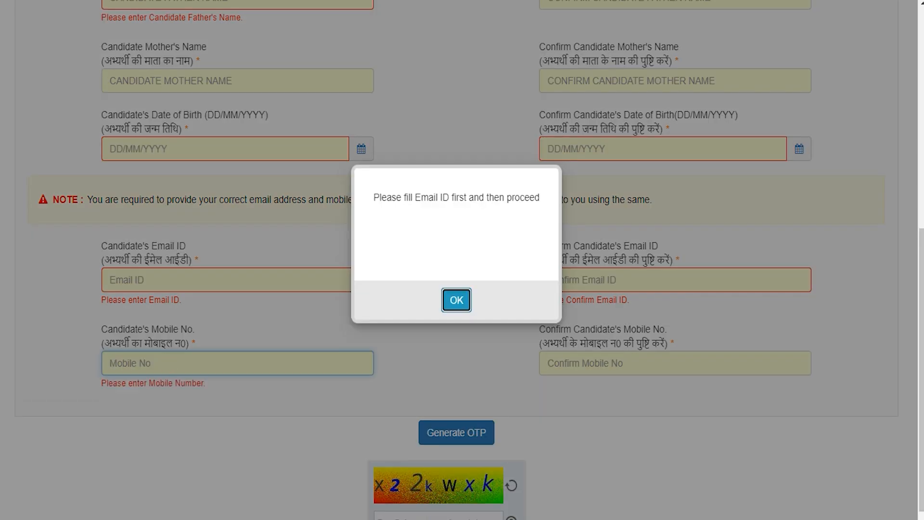
left_click(454, 300)
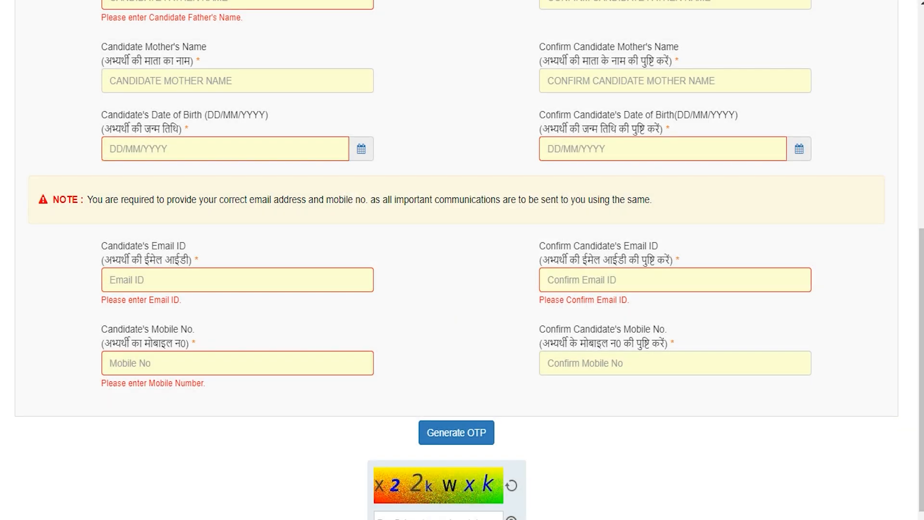
scroll(462, 260, "down", 1)
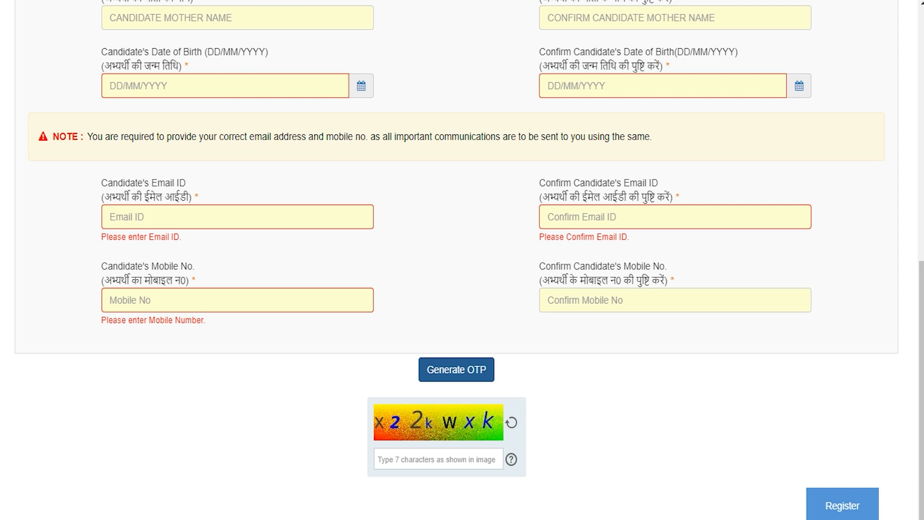
left_click(437, 460)
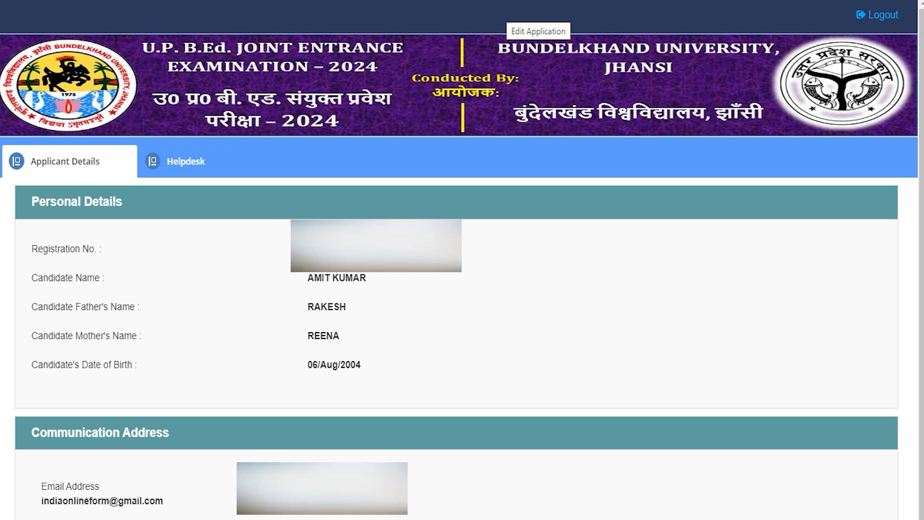
Step: Open the registered application form for editing
left_click(535, 16)
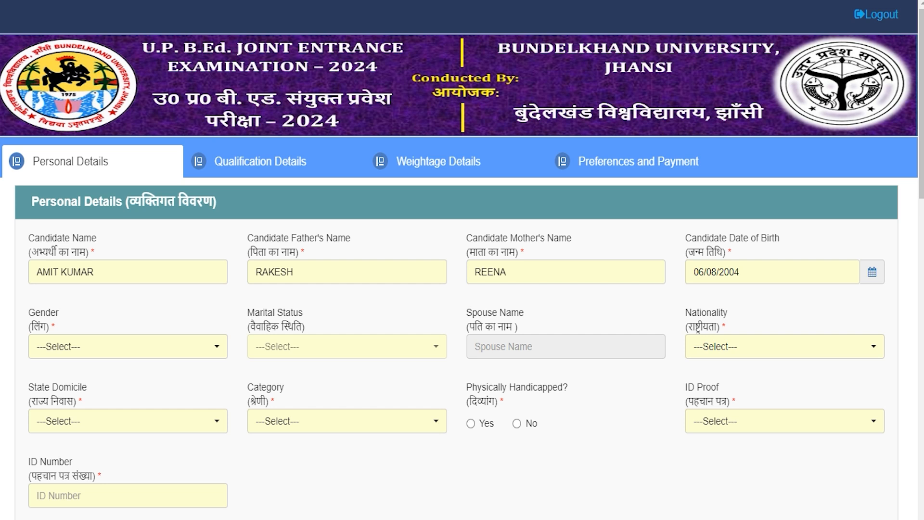
Step: Set gender Male, marital status Unmarried, nationality Indian and state domicile UP
left_click(131, 347)
left_click(45, 402)
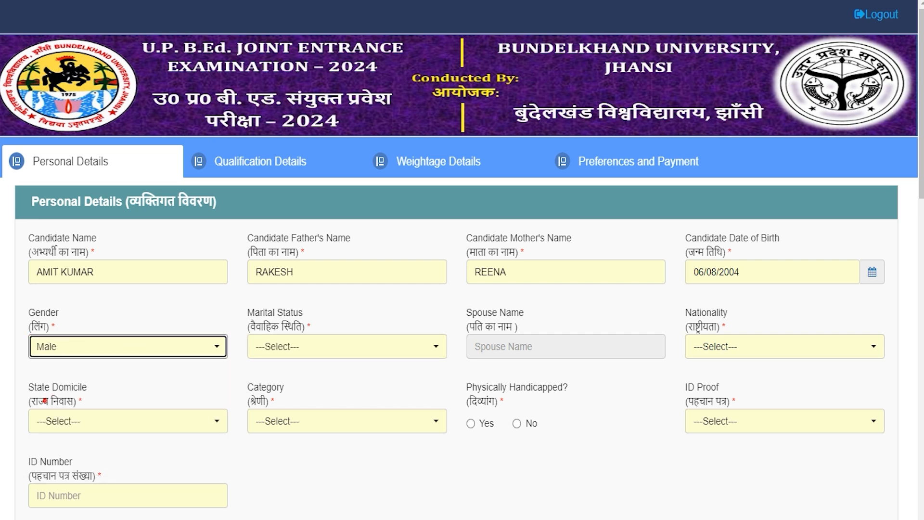
left_click(311, 347)
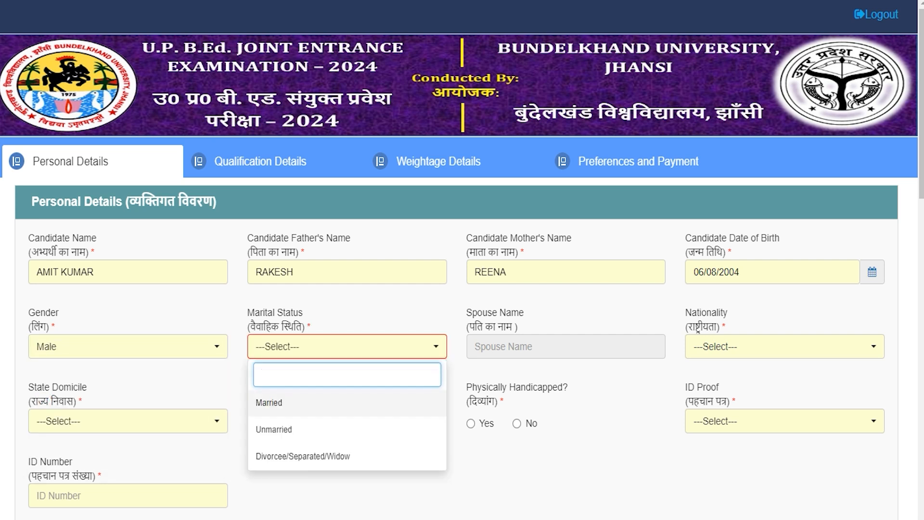
left_click(274, 429)
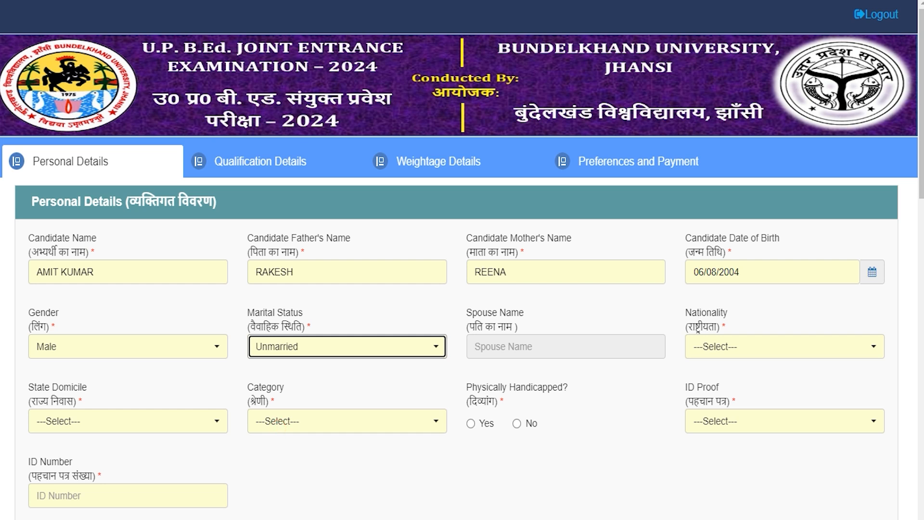
left_click(738, 343)
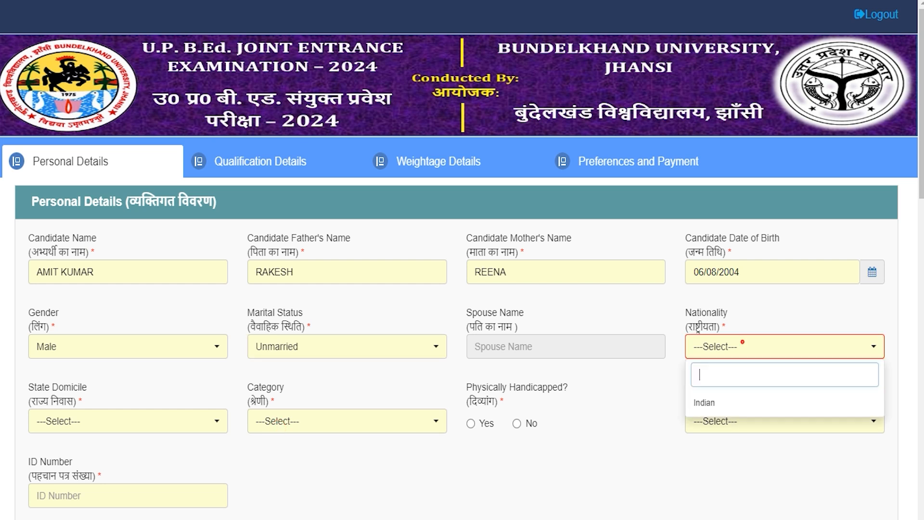
left_click(713, 402)
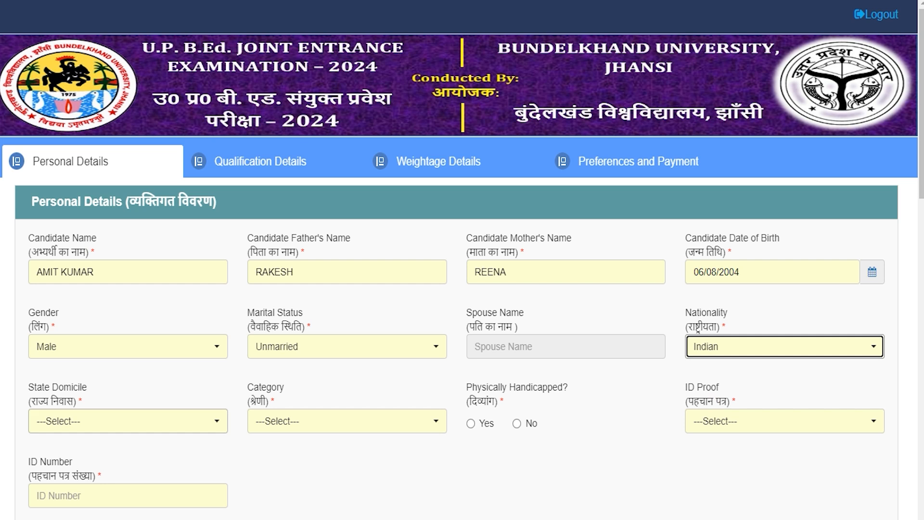
left_click(72, 420)
left_click(48, 477)
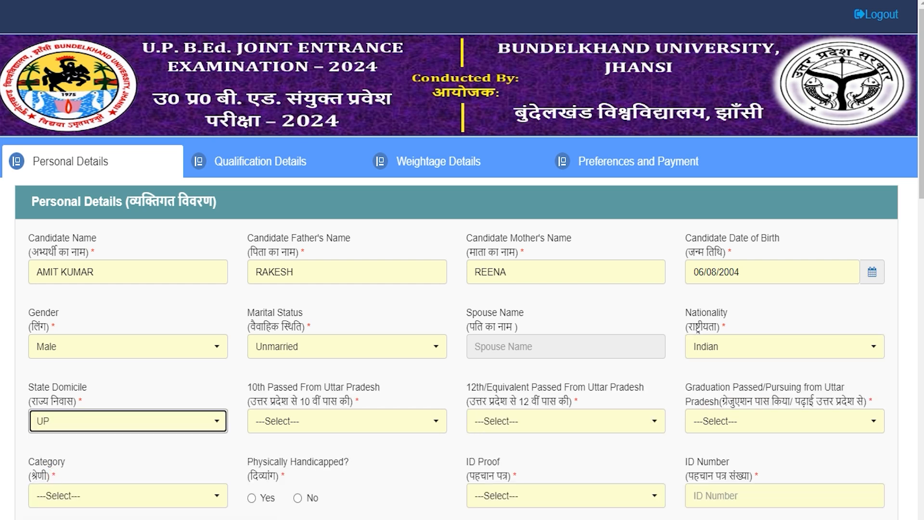
Step: Answer Yes for both 10th and 12th passed from Uttar Pradesh
left_click_drag(260, 387, 341, 387)
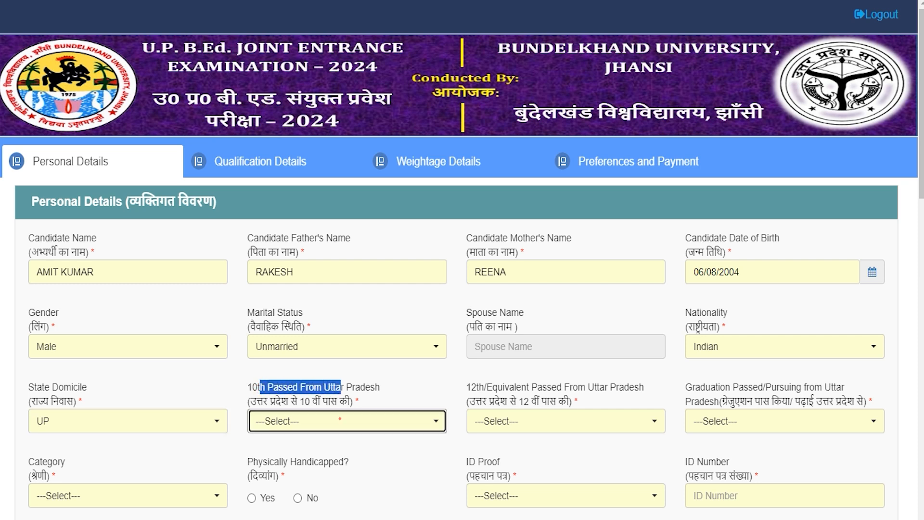
left_click(340, 419)
left_click(273, 476)
left_click(333, 424)
left_click(260, 502)
left_click(307, 421)
left_click(269, 476)
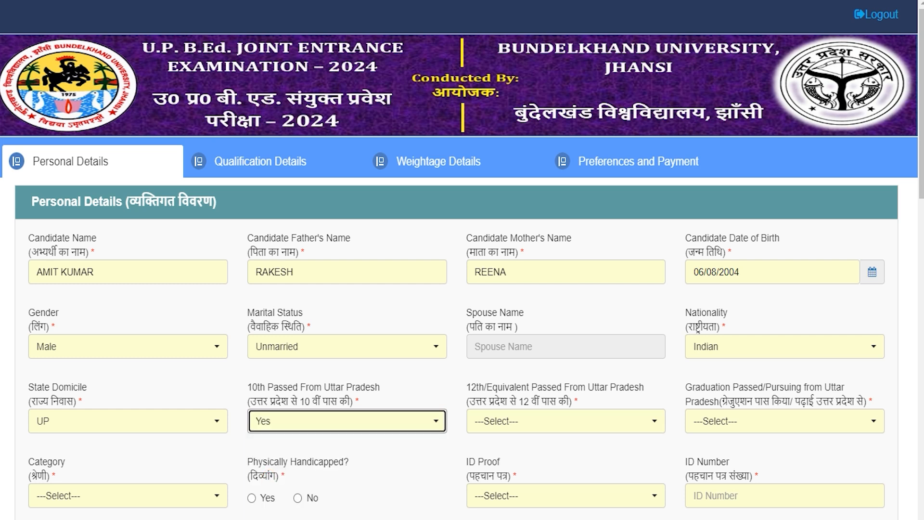
left_click_drag(487, 388, 573, 388)
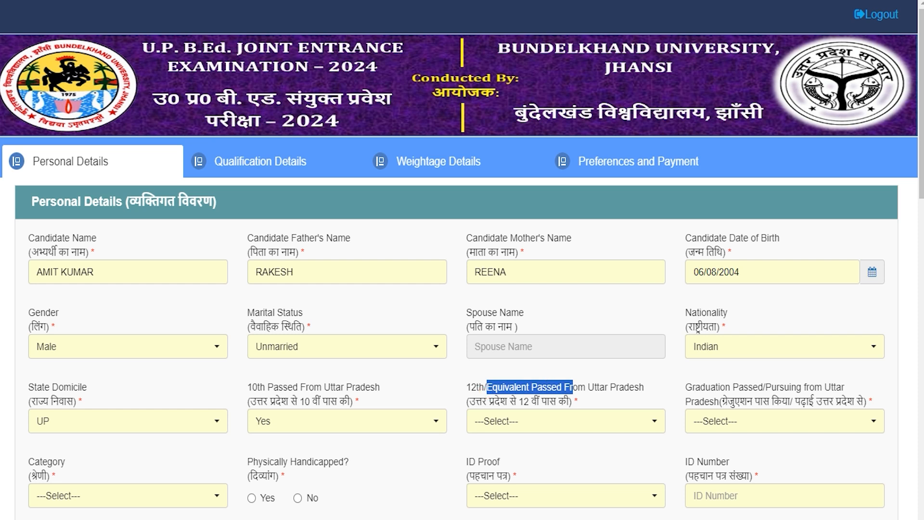
left_click(553, 421)
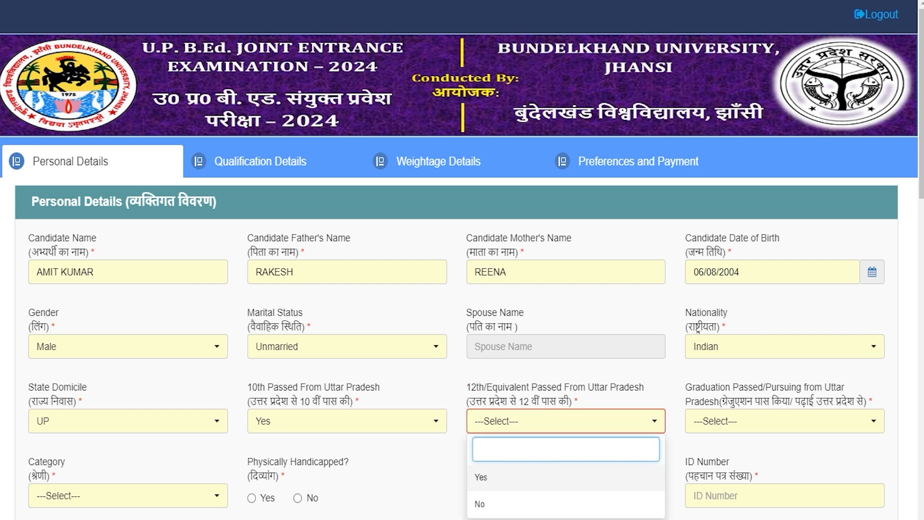
left_click(481, 477)
left_click(736, 421)
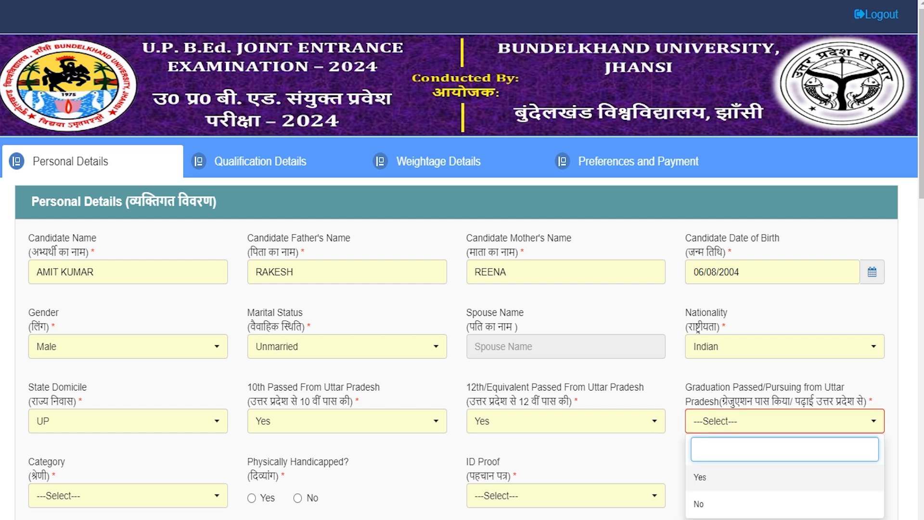
Step: Set graduation from UP to Yes and category SC, entering the category certificate number
left_click(702, 477)
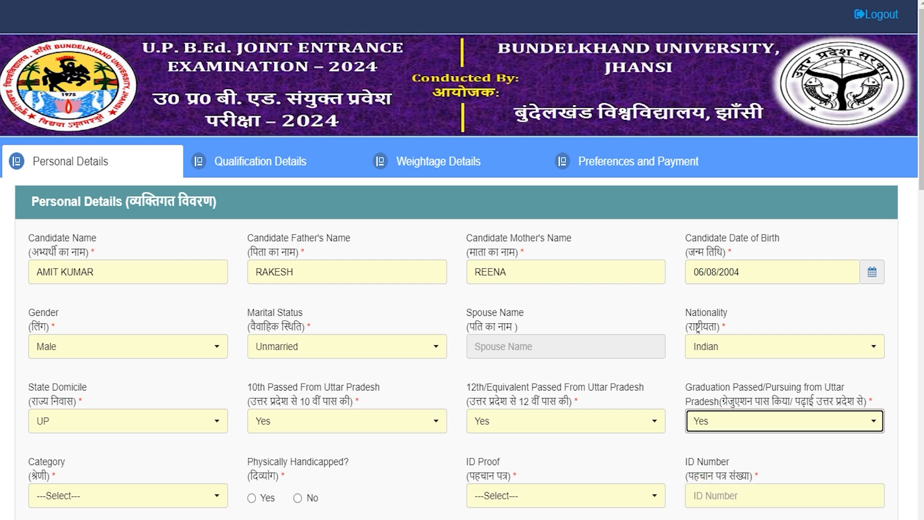
left_click(118, 496)
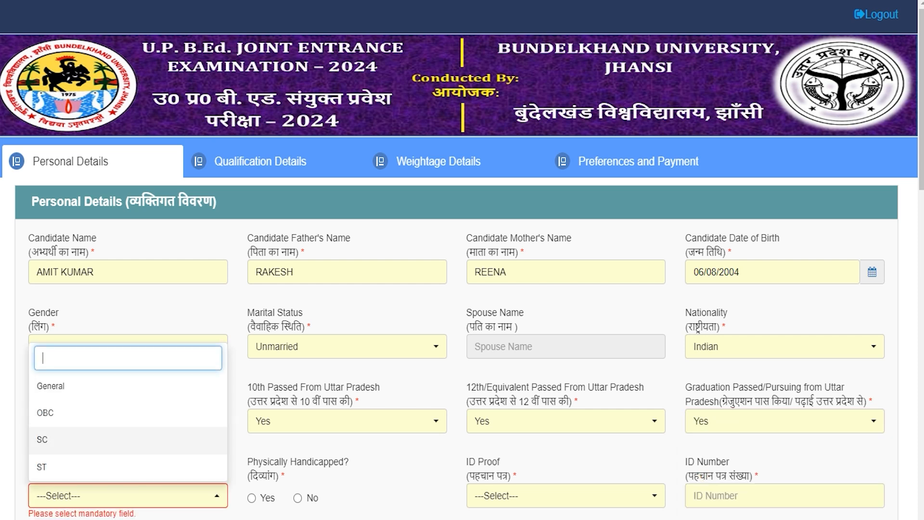
left_click(43, 439)
left_click(320, 495)
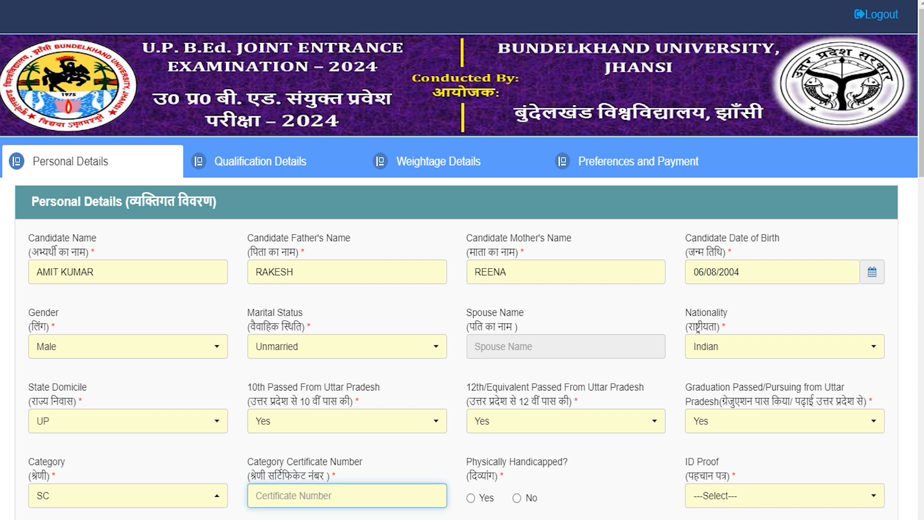
left_click(332, 495)
type("748596")
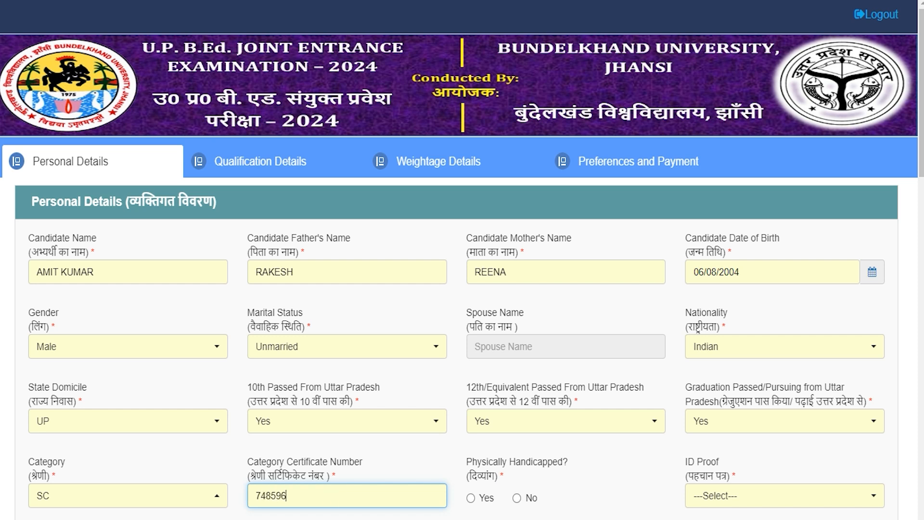
Step: Mark the candidate as not physically handicapped and choose Driving Licence as ID proof
left_click_drag(478, 462, 548, 461)
left_click(471, 498)
left_click(516, 498)
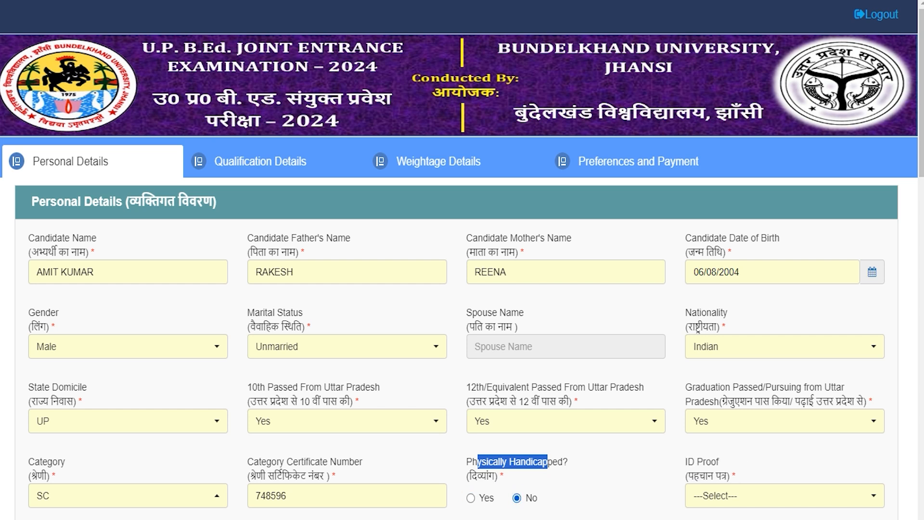
left_click(734, 496)
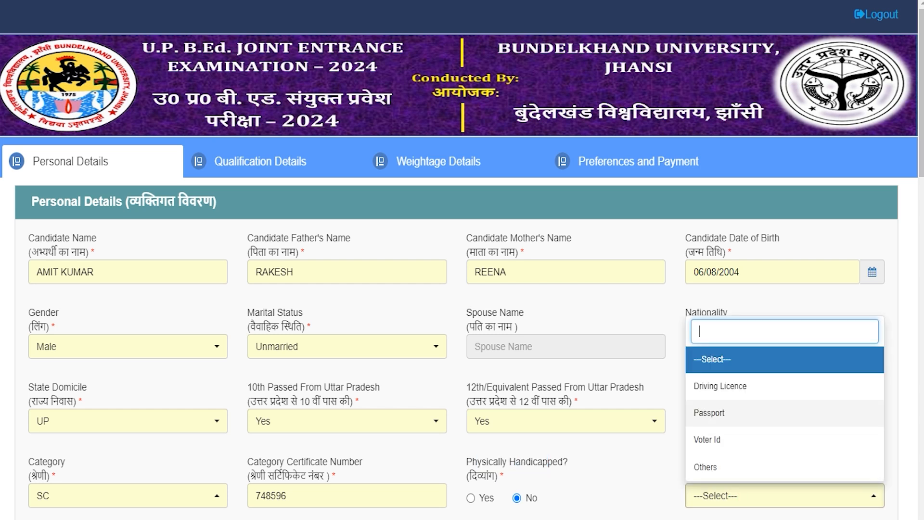
left_click(721, 388)
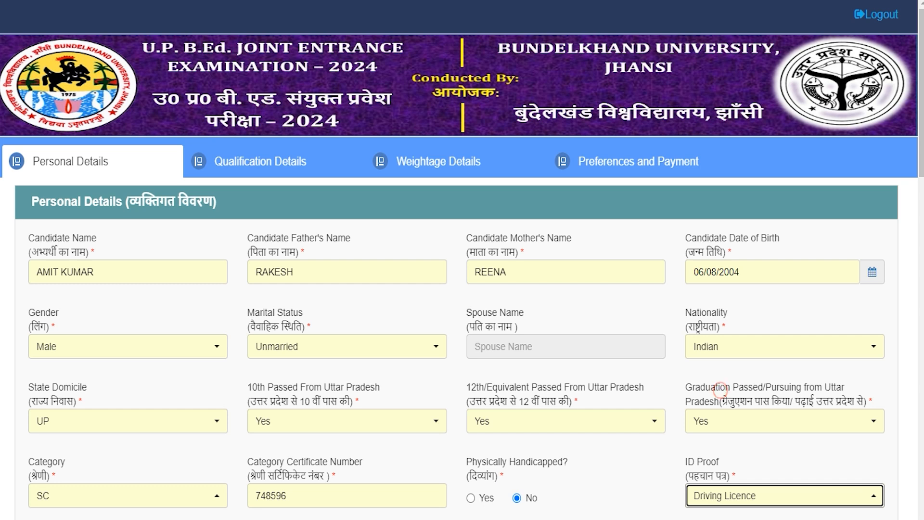
left_click(617, 511)
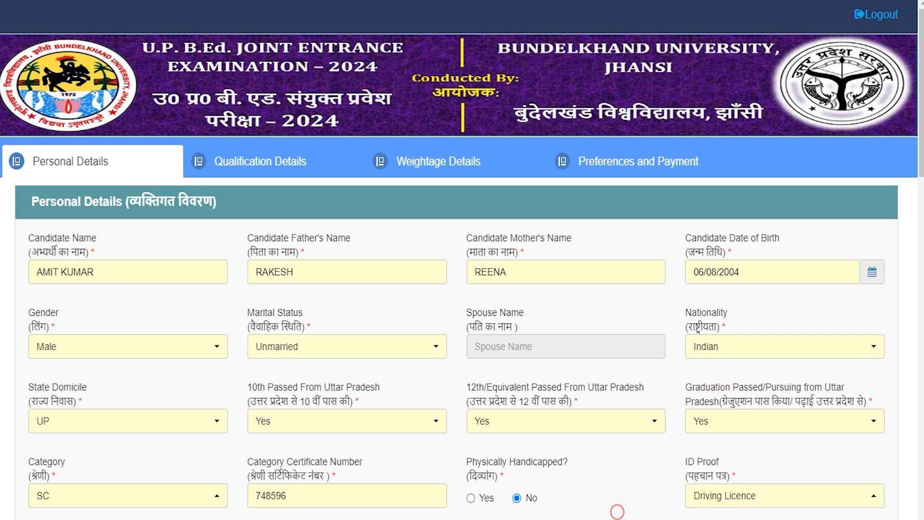
scroll(617, 512, "down", 1)
scroll(86, 510, "down", 1)
Step: Enter the driving licence ID number in the ID Number field
left_click(85, 511)
scroll(462, 260, "down", 10)
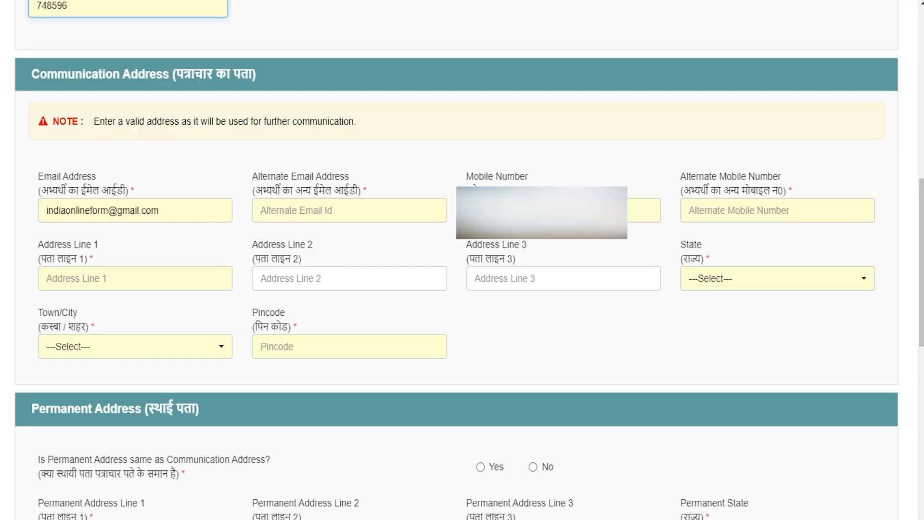
Step: Highlight the Communication Address, Permanent Address and same-as-communication-address headings
left_click_drag(58, 74, 150, 74)
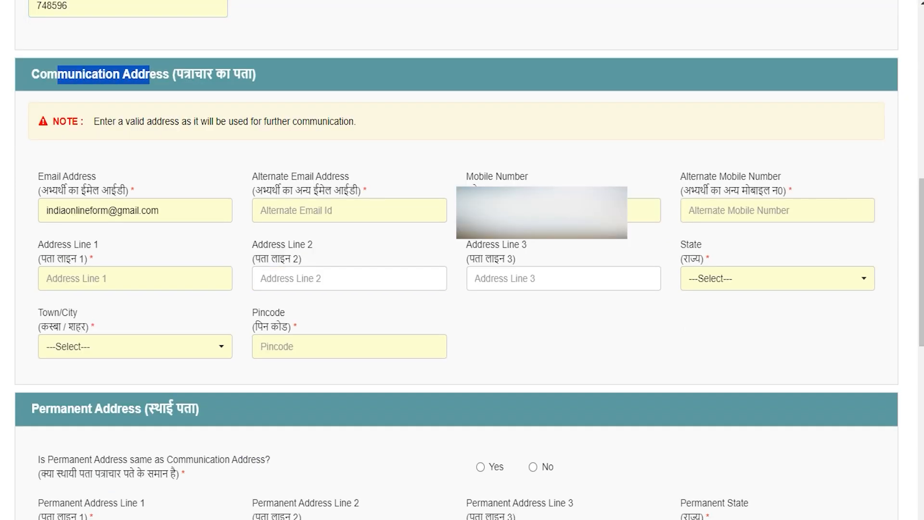
left_click_drag(38, 409, 135, 409)
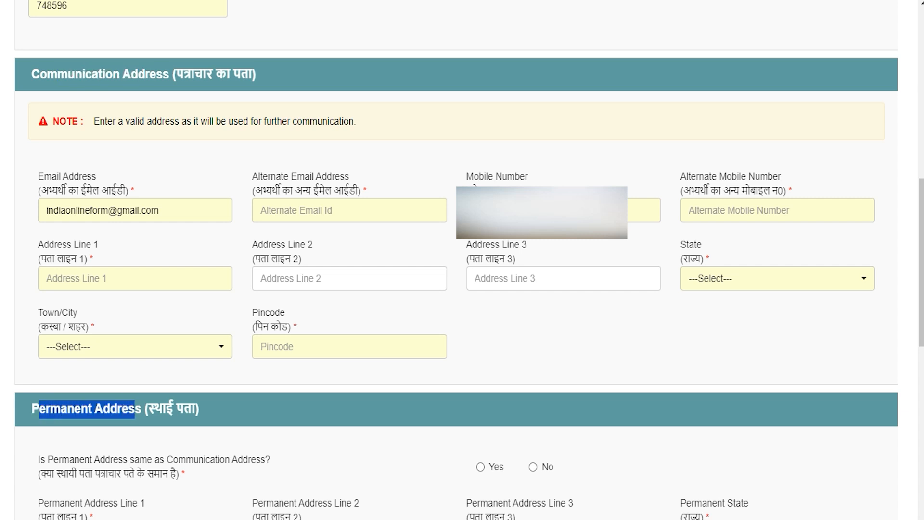
left_click_drag(47, 75, 139, 75)
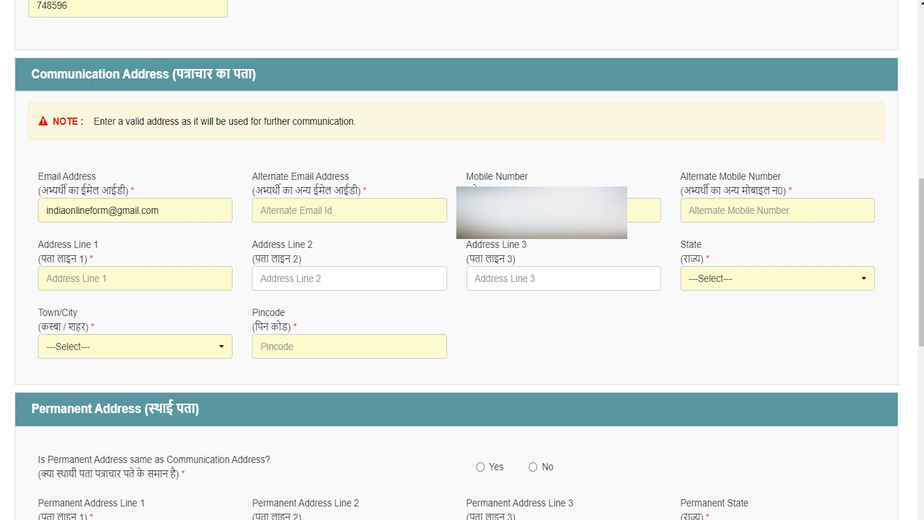
left_click_drag(68, 409, 141, 409)
left_click_drag(48, 460, 243, 460)
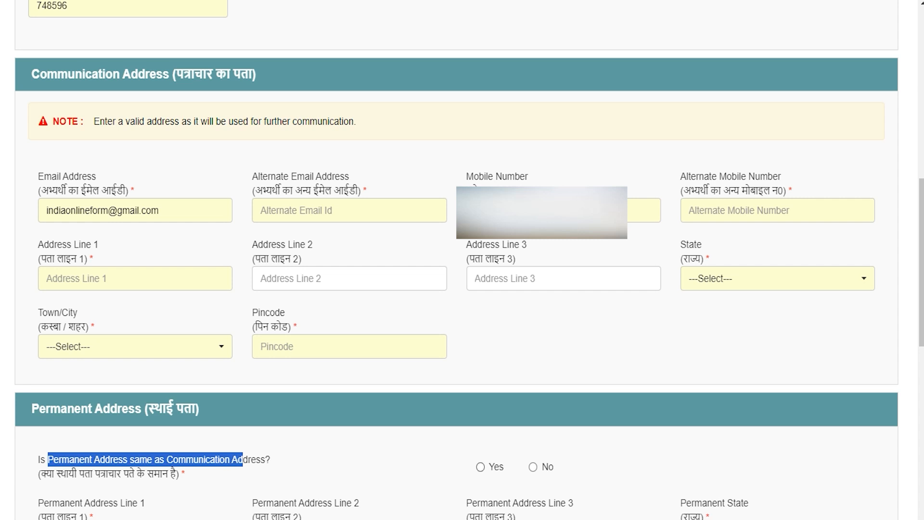
left_click_drag(46, 409, 127, 409)
left_click_drag(47, 73, 162, 74)
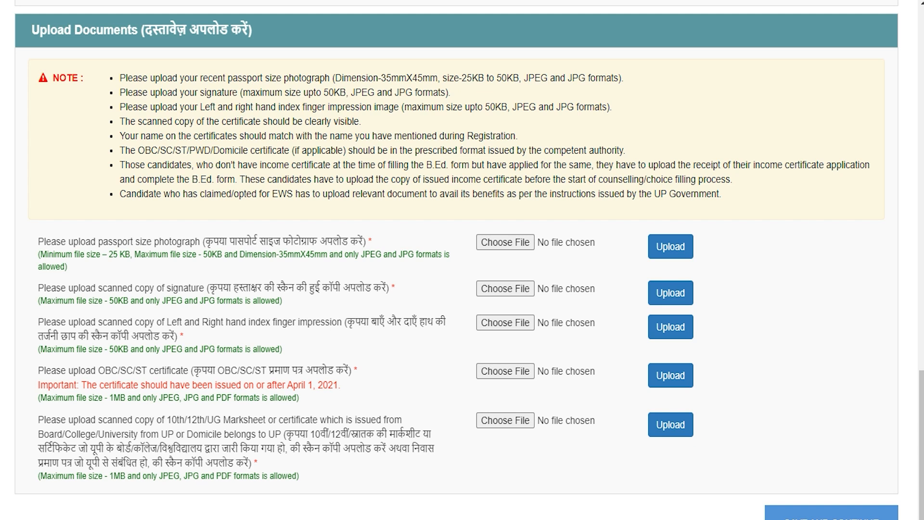
left_click_drag(72, 30, 114, 30)
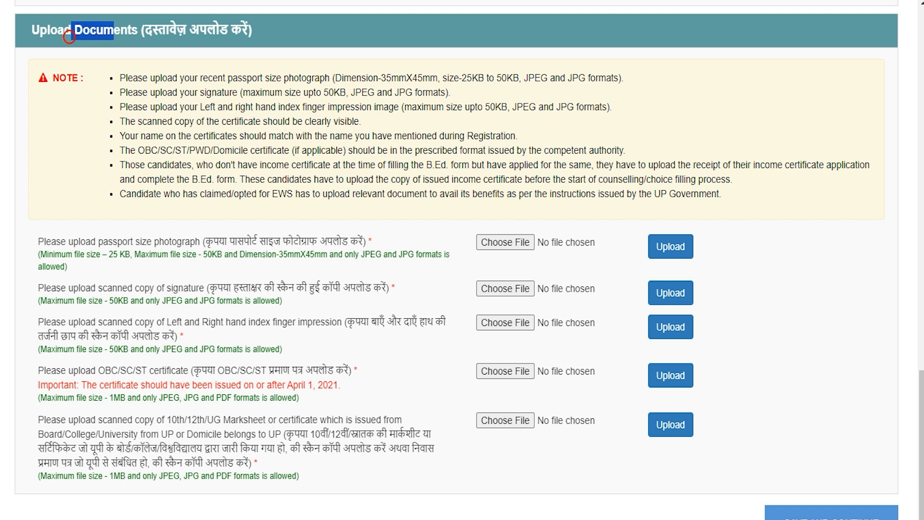
left_click_drag(244, 241, 332, 240)
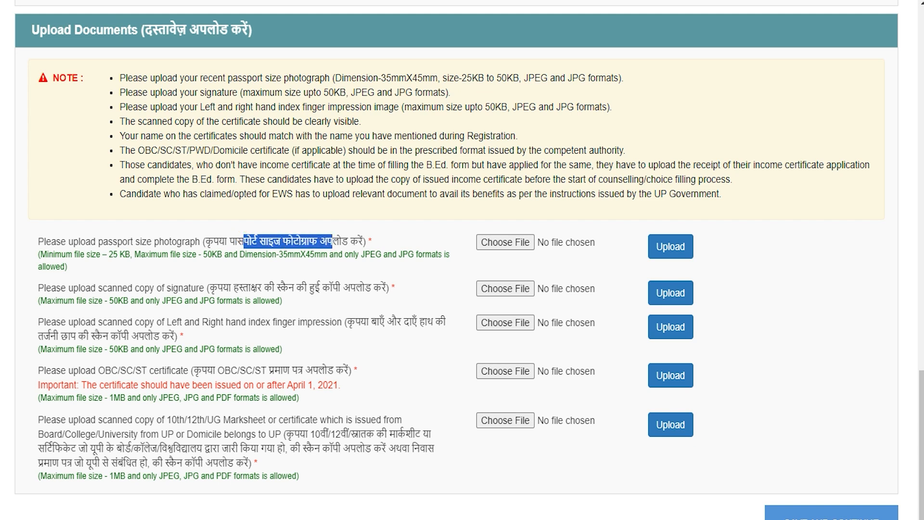
left_click_drag(109, 254, 228, 254)
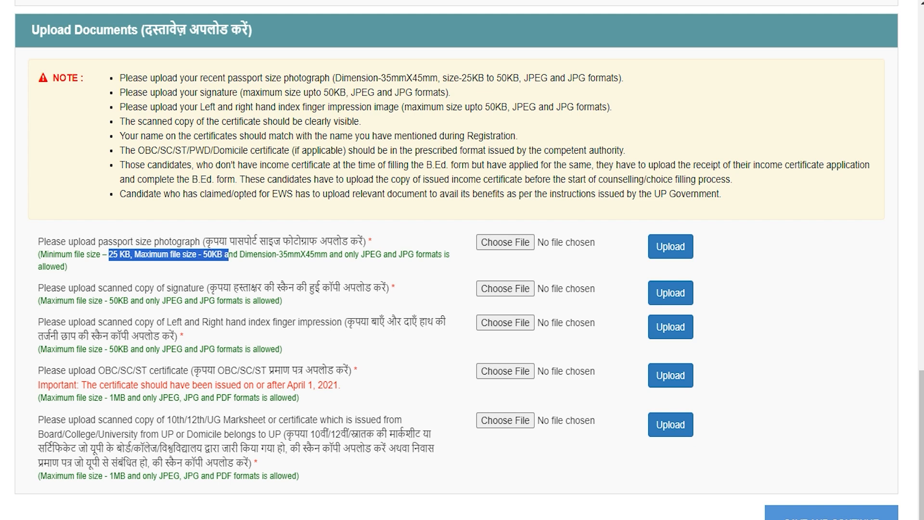
left_click_drag(361, 255, 414, 254)
left_click_drag(279, 254, 321, 254)
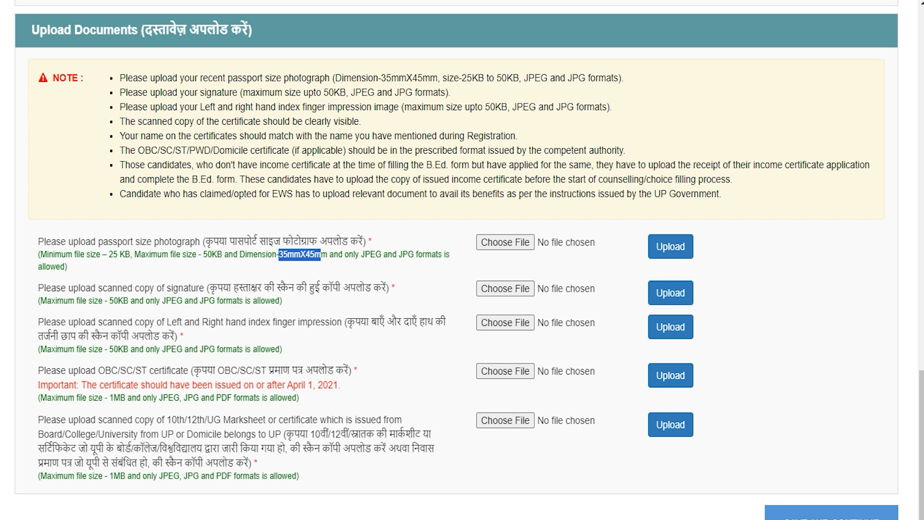
left_click_drag(223, 288, 366, 288)
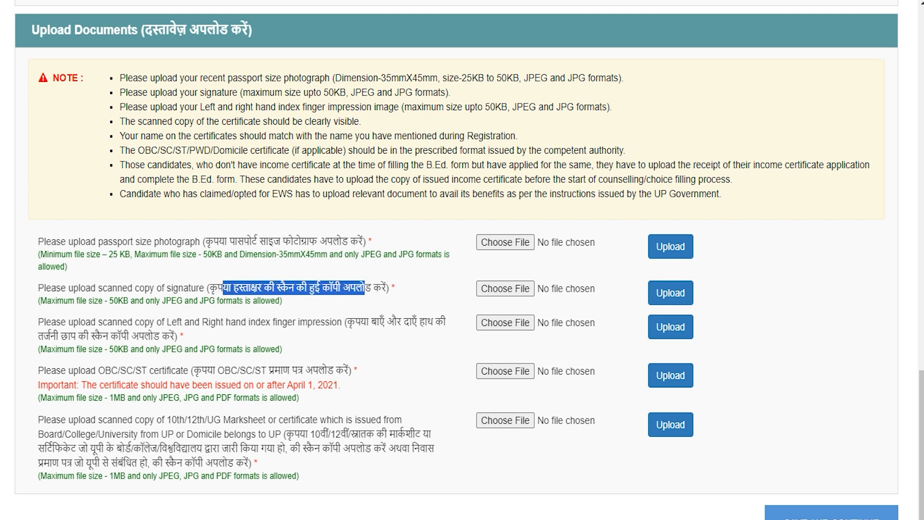
left_click_drag(250, 288, 139, 288)
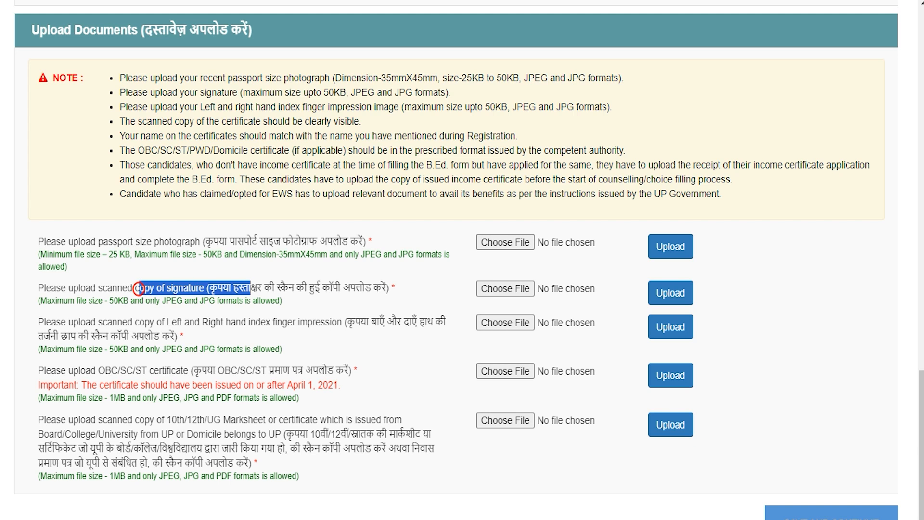
mouse_move(107, 321)
left_mouse_down()
mouse_move(150, 321)
mouse_move(226, 301)
left_mouse_up()
left_click(156, 319)
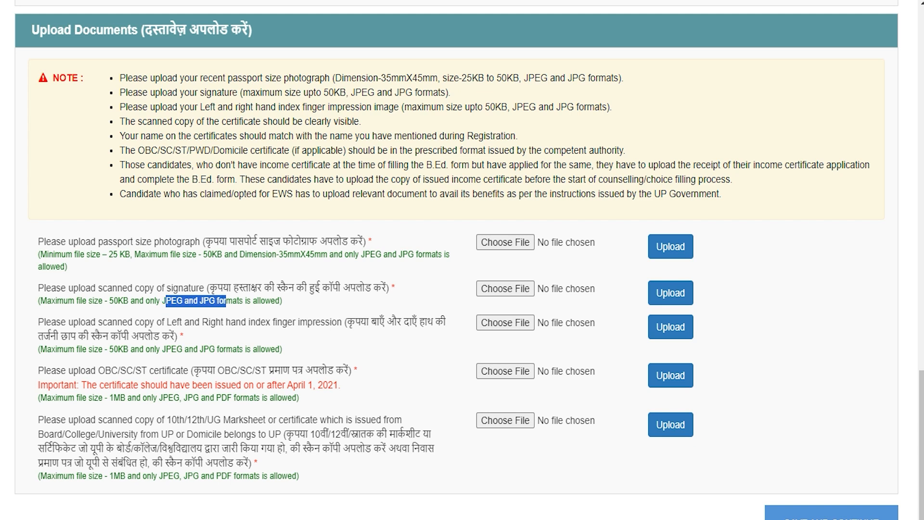
left_click_drag(221, 322, 297, 322)
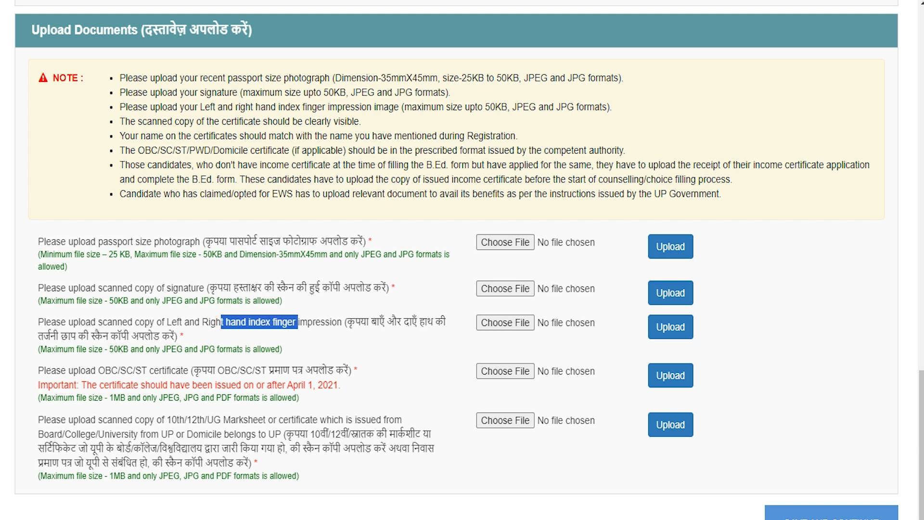
Step: Review upload notes: certificate formats, marksheet requirement, UP domicile alternative and 1MB size limit
left_click(109, 351)
left_click_drag(117, 371, 233, 348)
left_click(117, 343)
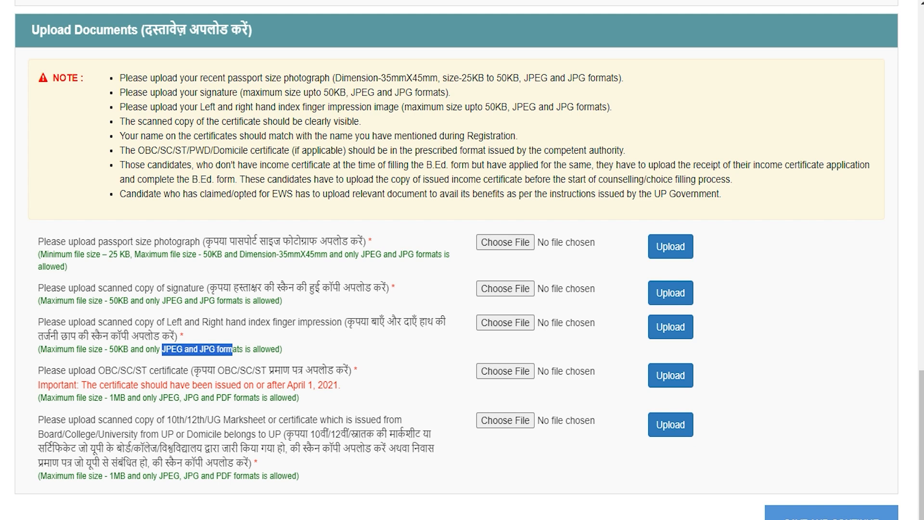
left_click(226, 350)
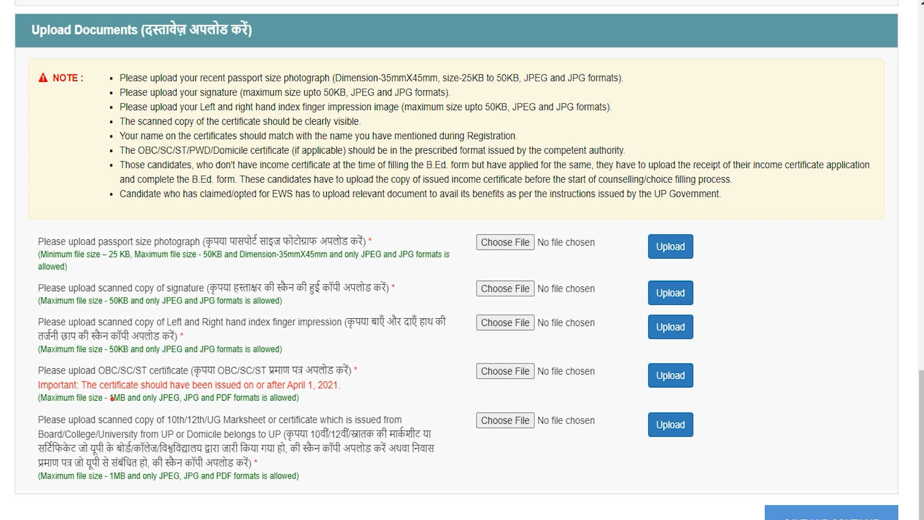
left_click_drag(163, 397, 264, 398)
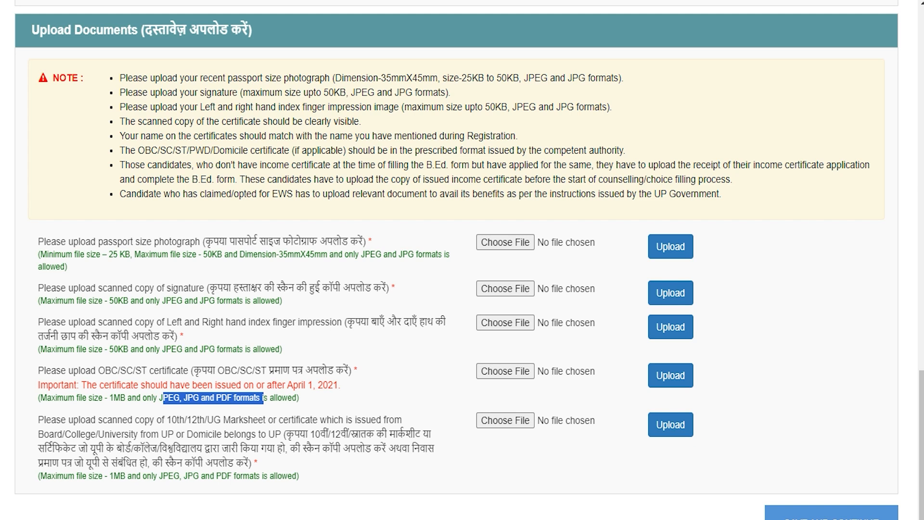
left_click_drag(316, 434, 415, 433)
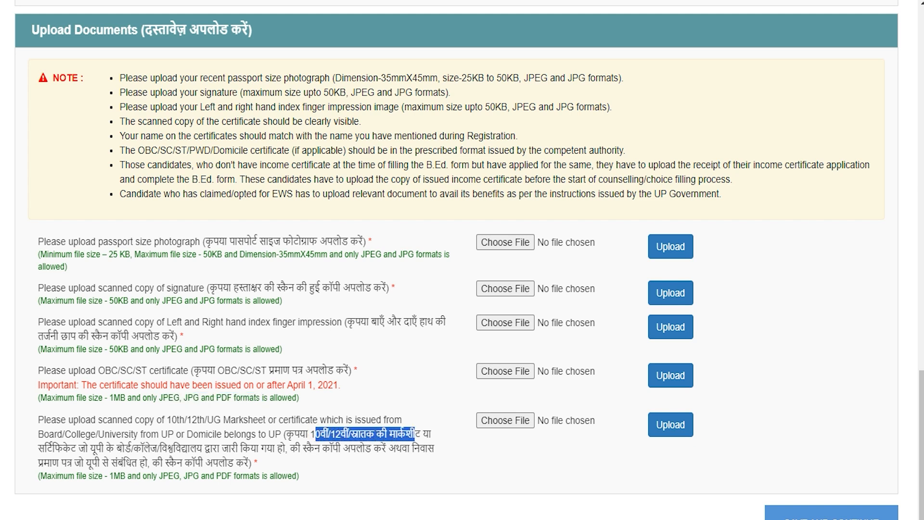
left_click_drag(90, 448, 382, 448)
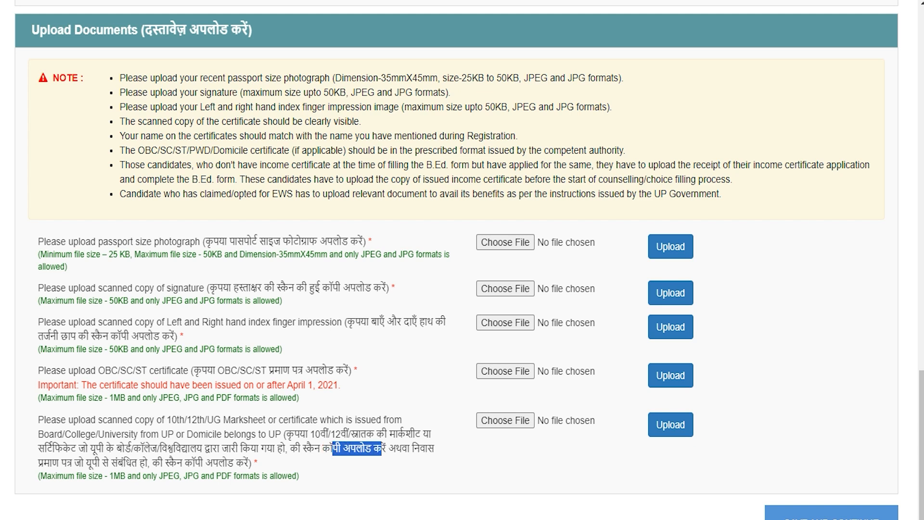
left_click_drag(61, 463, 246, 462)
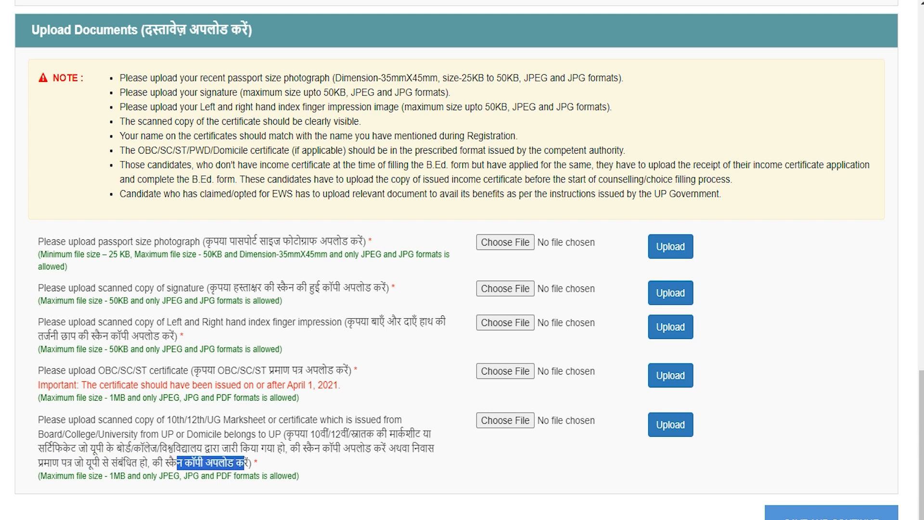
left_click_drag(108, 476, 269, 476)
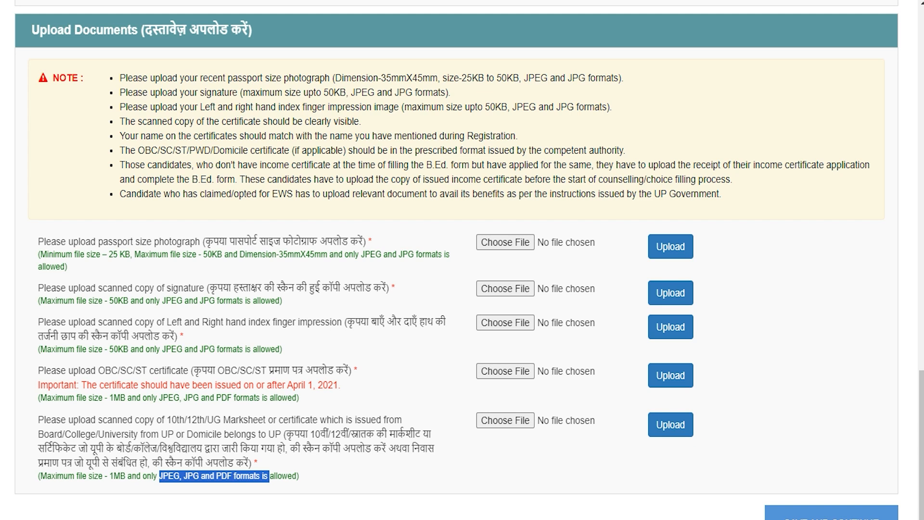
Step: Try choosing a marksheet file, cancel it, then save and continue
left_click(508, 241)
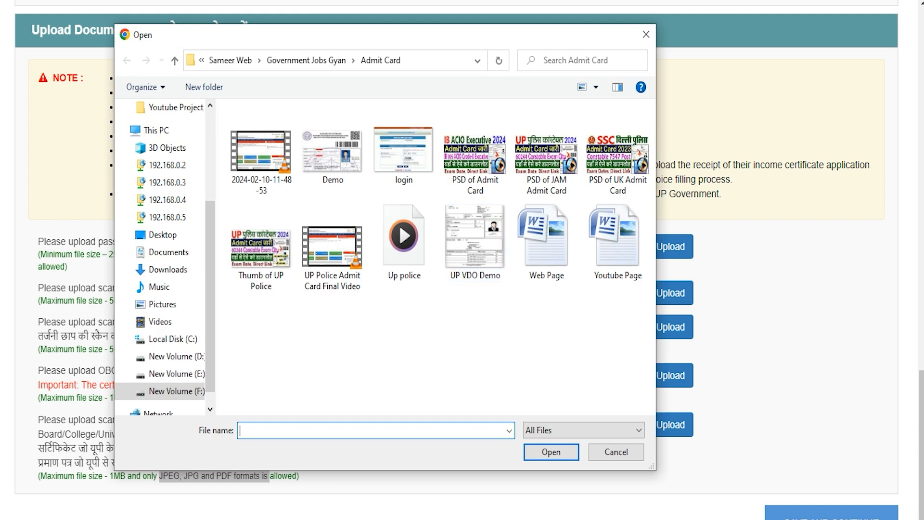
left_click(609, 453)
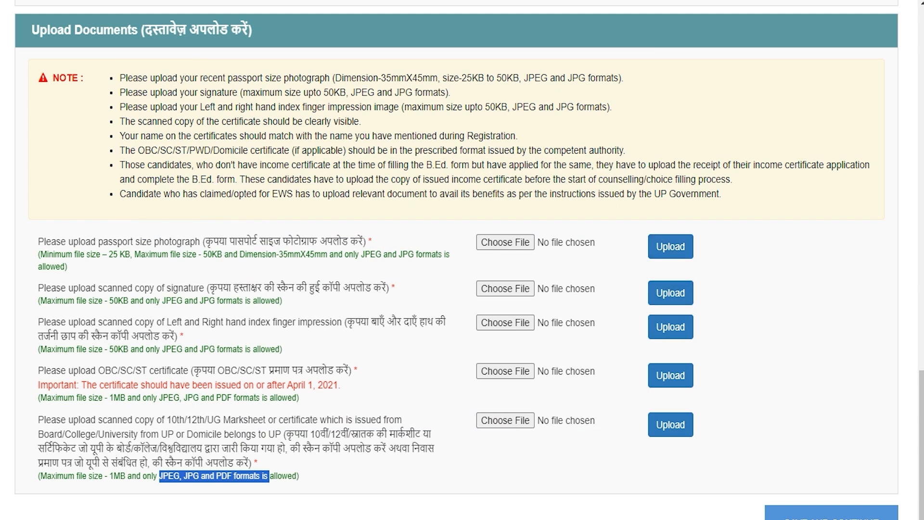
left_click(561, 468)
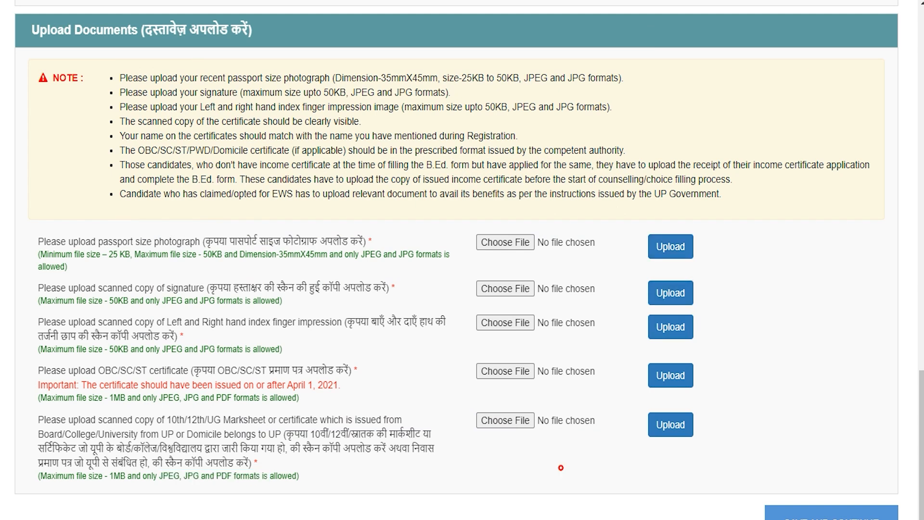
scroll(561, 468, "down", 1)
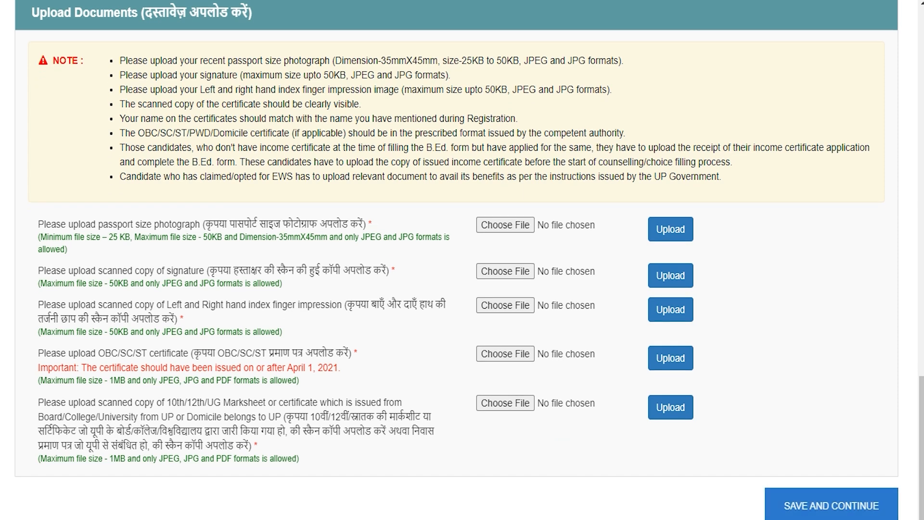
left_click(835, 505)
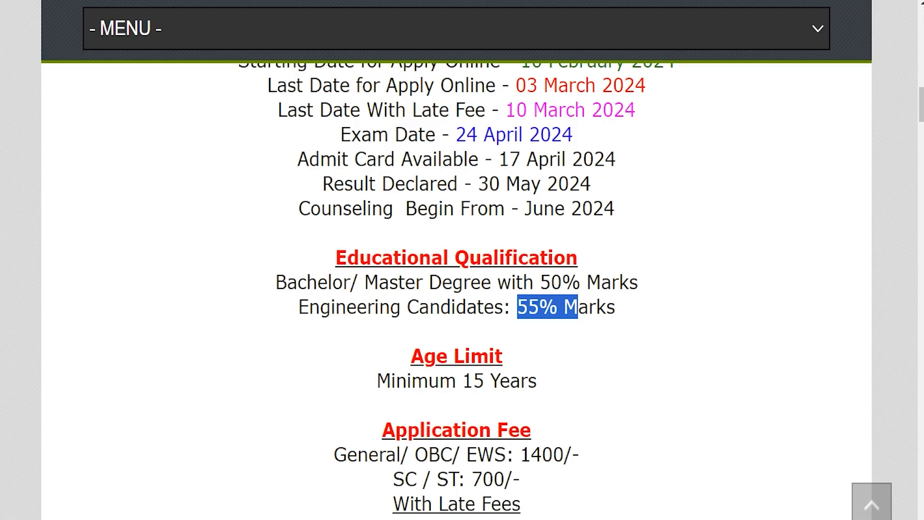
Step: Highlight the 50% degree requirement and the 55% requirement for engineering candidates
left_click_drag(288, 283, 620, 283)
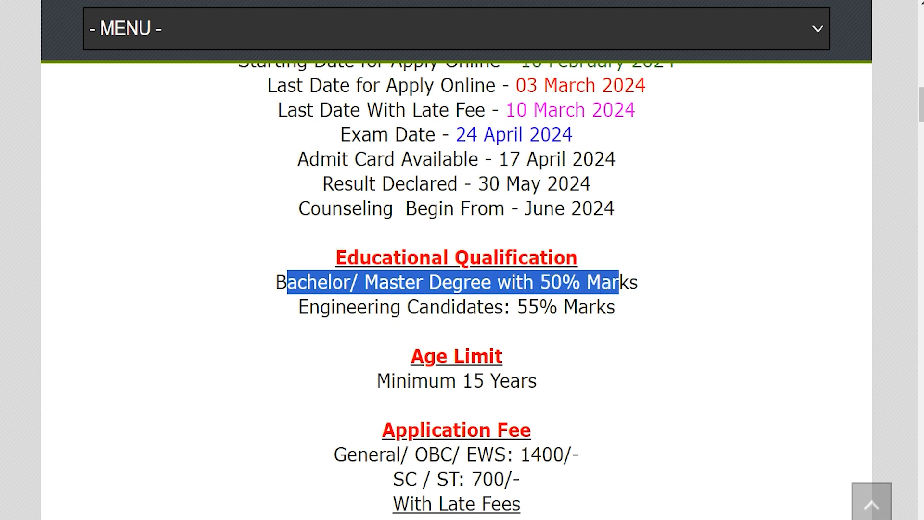
left_click_drag(331, 307, 606, 307)
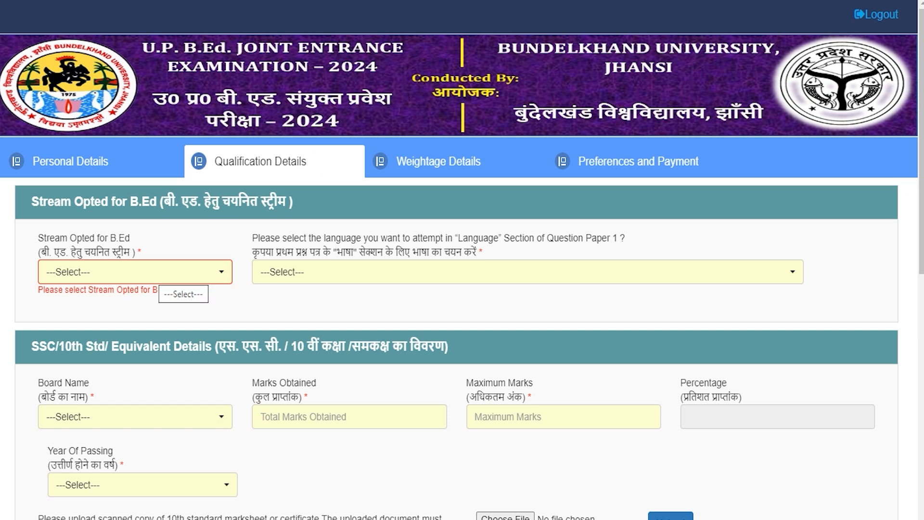
Step: Set the B.Ed. Stream Opted to Arts
left_click(153, 272)
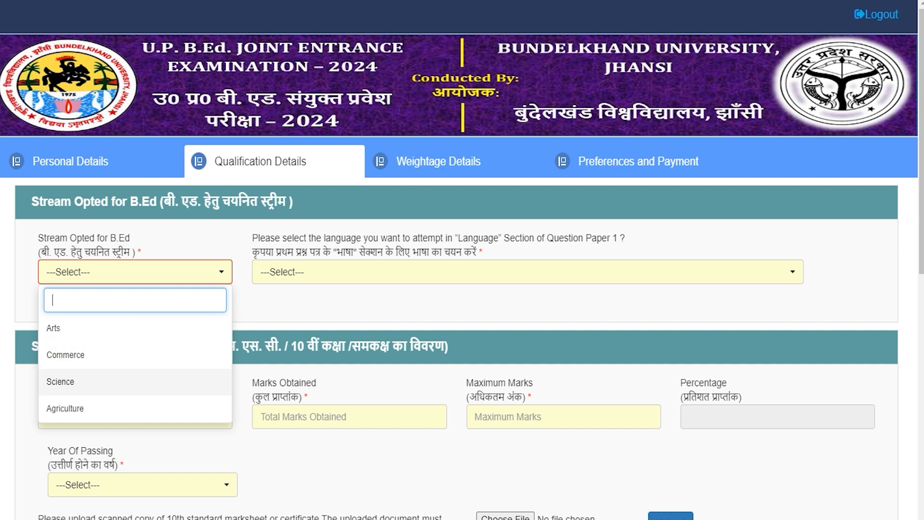
key("Up")
key("Up")
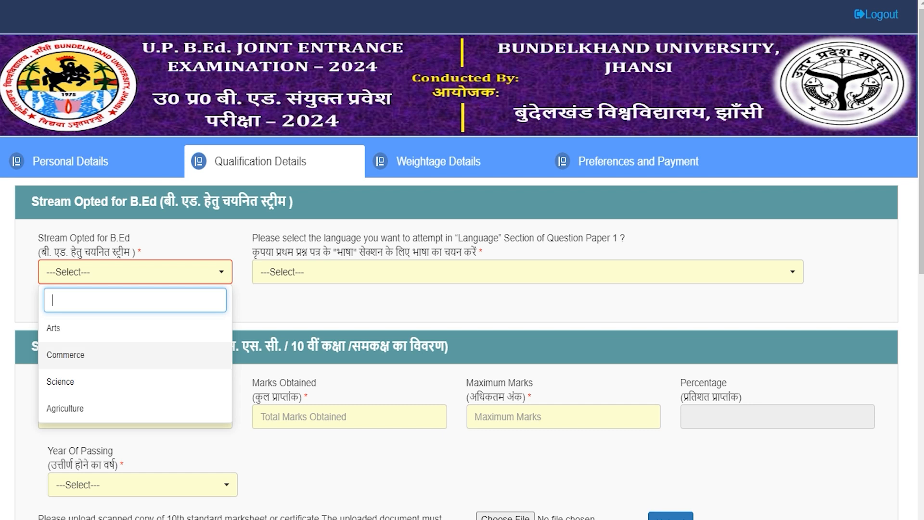
key("Return")
Step: Choose Hindi as the Question Paper 1 language
left_click(528, 272)
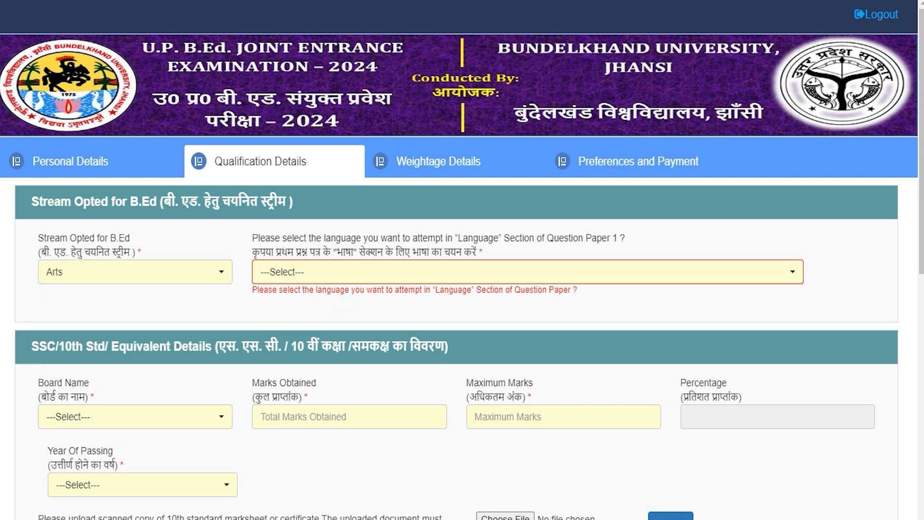
left_click(343, 273)
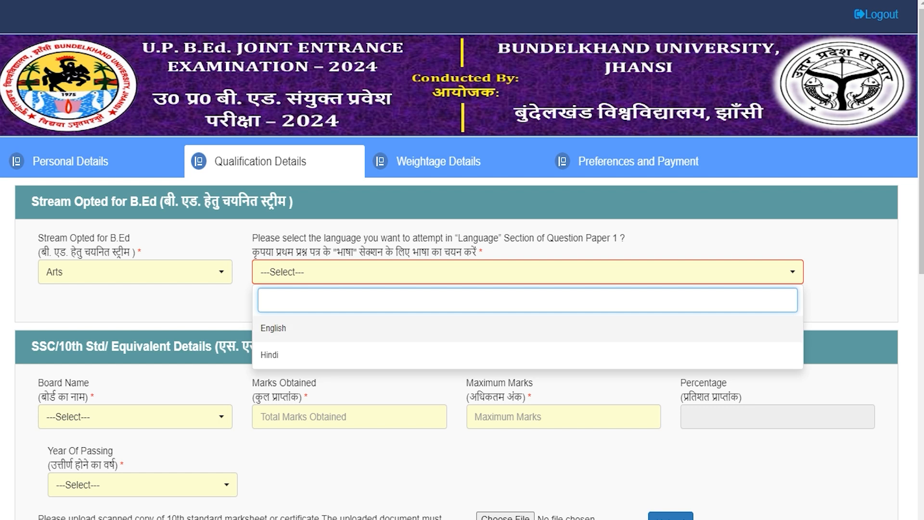
left_click(270, 355)
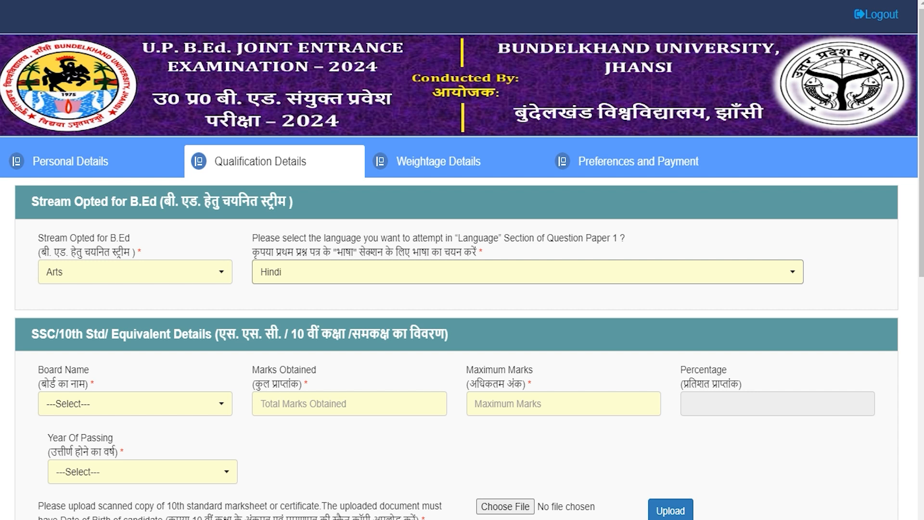
left_click_drag(47, 334, 258, 334)
scroll(259, 334, "down", 3)
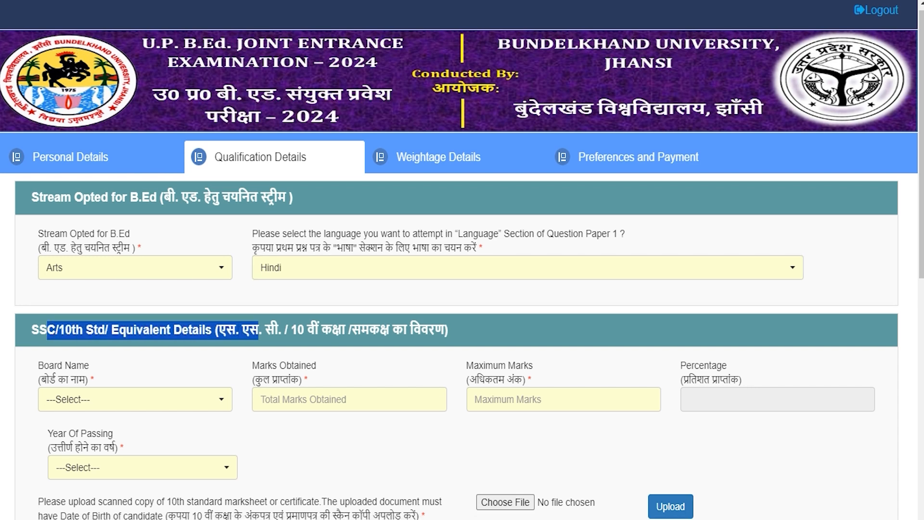
left_click(130, 260)
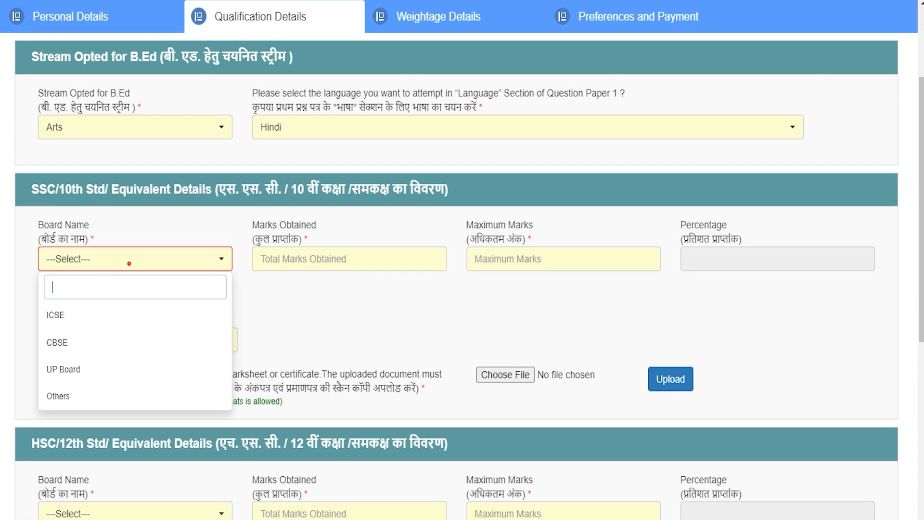
Step: Enter the 10th details: CBSE board, 450 of 600 marks, passed in 2015
left_click(57, 342)
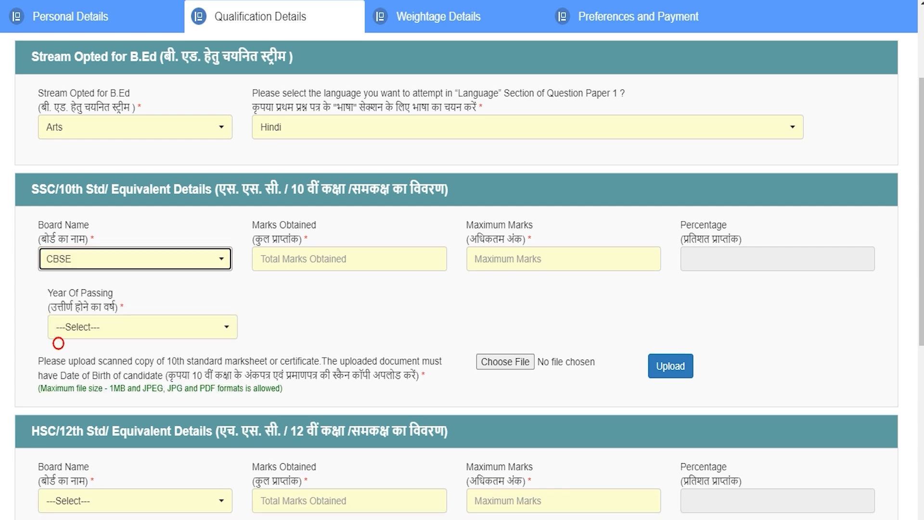
left_click(289, 259)
type("600")
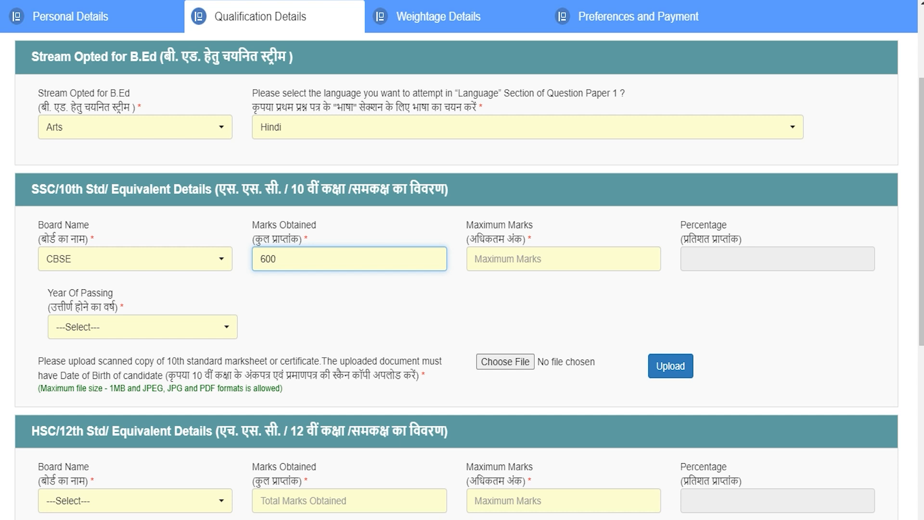
key("BackSpace")
key("BackSpace")
key("BackSpace")
type("450")
key("Tab")
type("600")
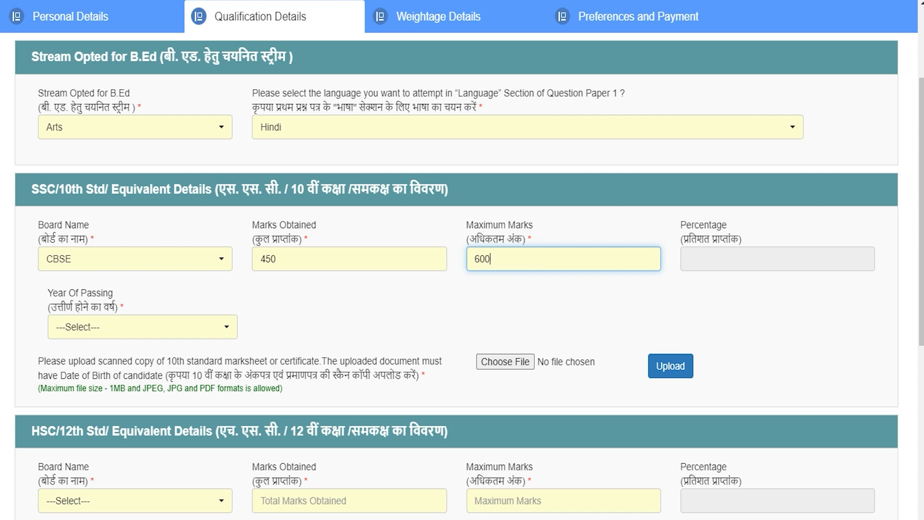
key("Tab")
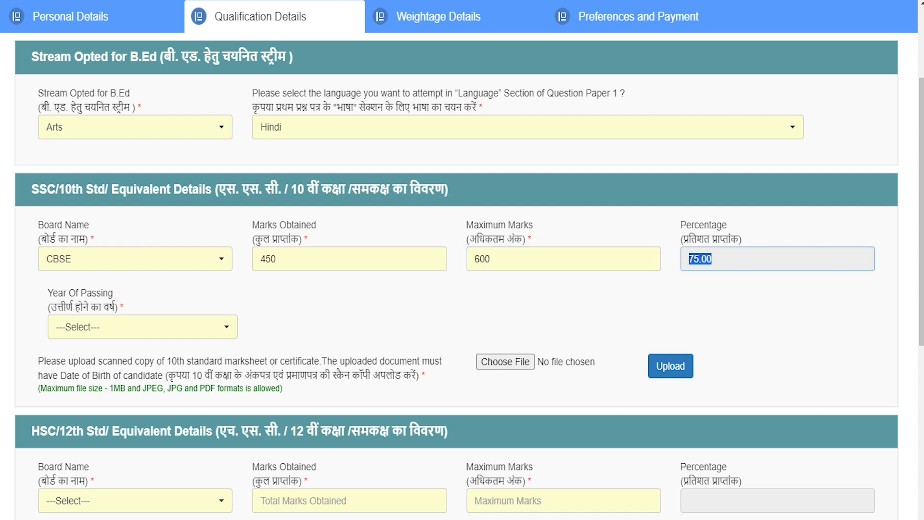
left_click(111, 330)
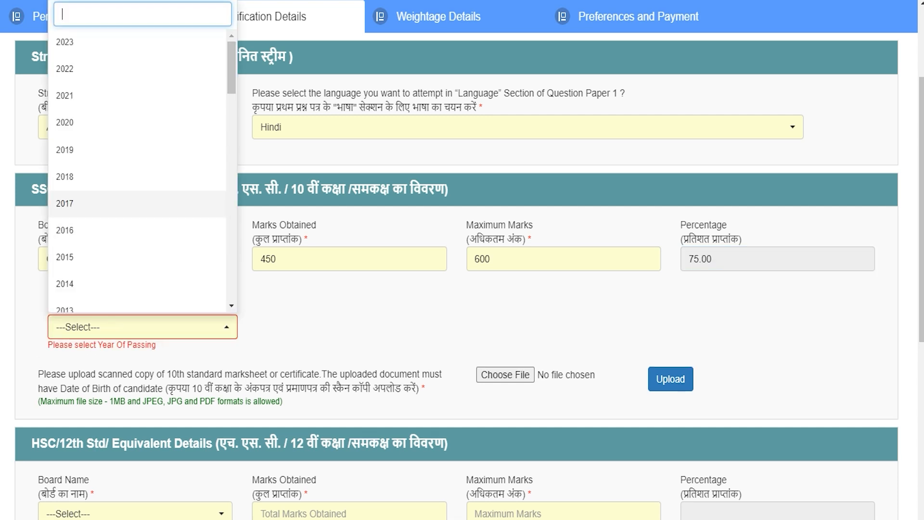
left_click(68, 258)
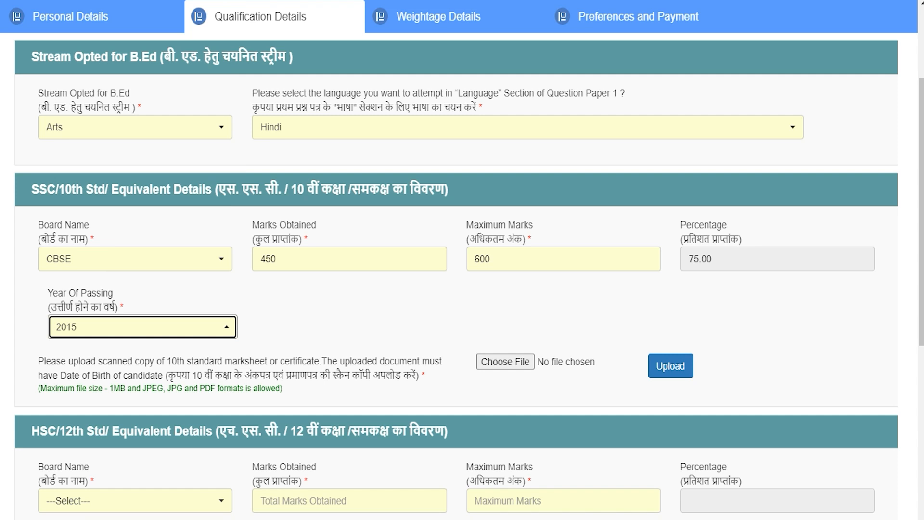
Step: Upload 58kb.pdf as the 10th marksheet
left_click_drag(171, 361, 385, 361)
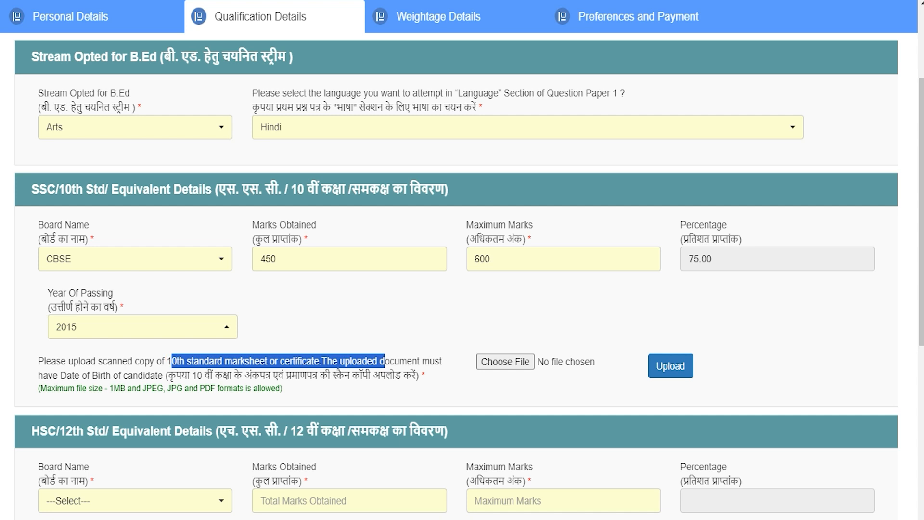
left_click_drag(110, 387, 239, 388)
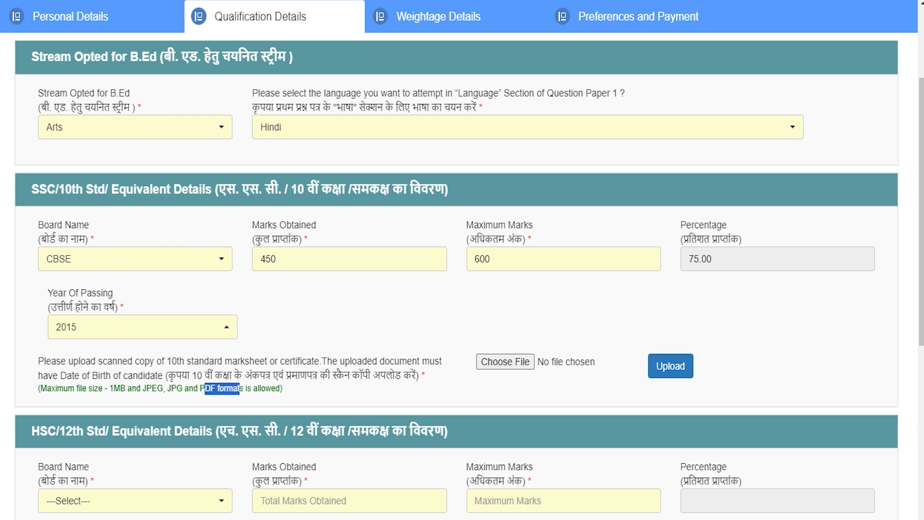
left_click(515, 362)
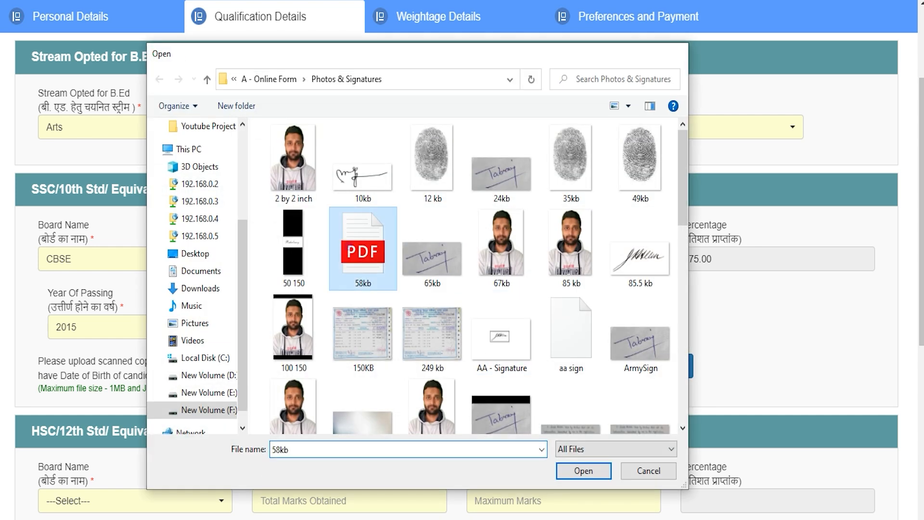
double_click(349, 246)
left_click(670, 365)
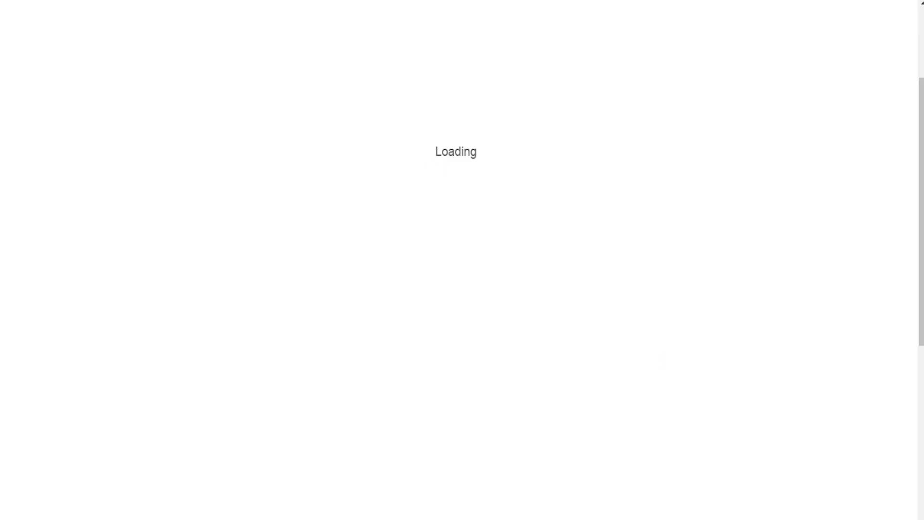
left_click(456, 300)
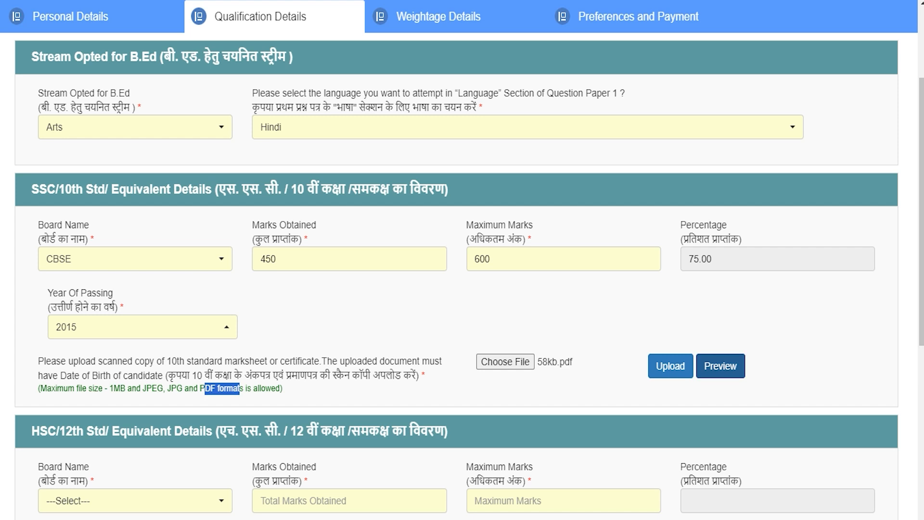
scroll(462, 260, "down", 4)
Step: Enter the 12th details: CBSE board, 450 of 600 marks, passed in 2017
left_click_drag(57, 213, 409, 214)
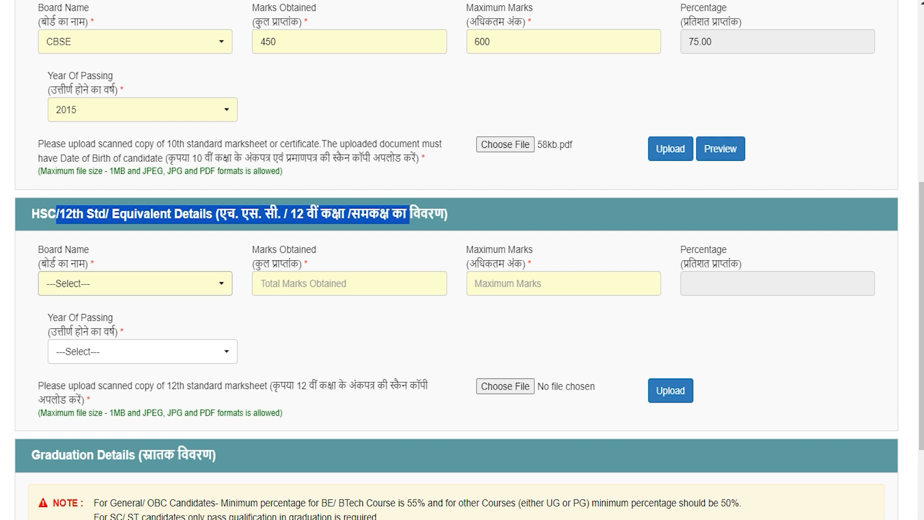
left_click(141, 283)
left_click(62, 362)
left_click(349, 283)
type("0")
key("Tab")
type("600")
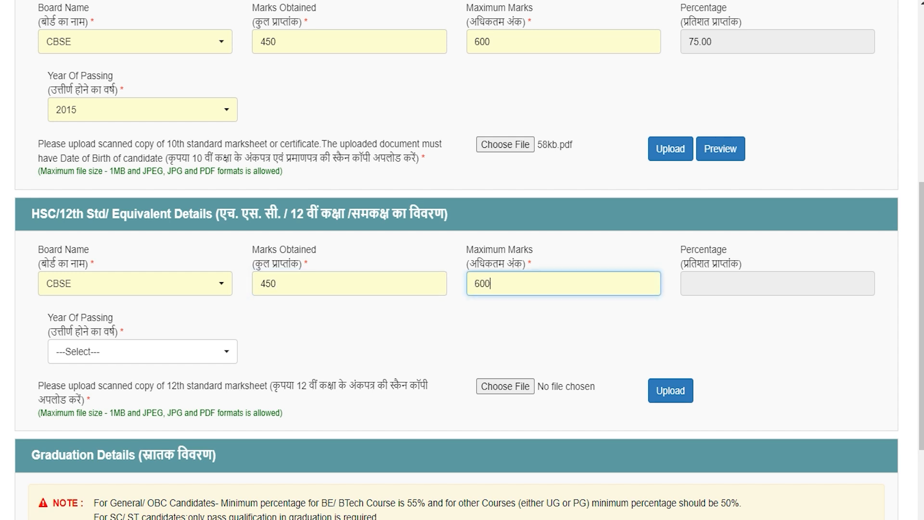
key("Tab")
key("Tab")
left_click(143, 352)
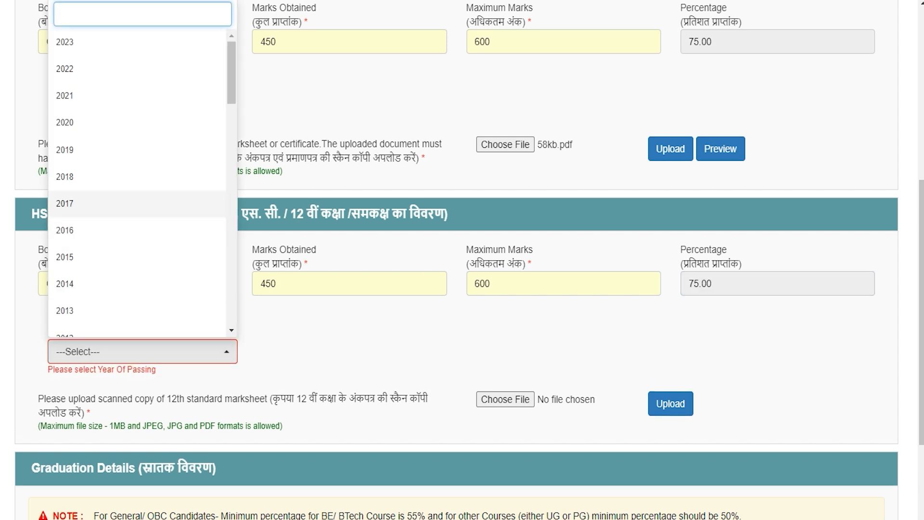
left_click(96, 204)
Step: Upload 58kb.pdf as the 12th marksheet
left_click_drag(225, 386, 327, 385)
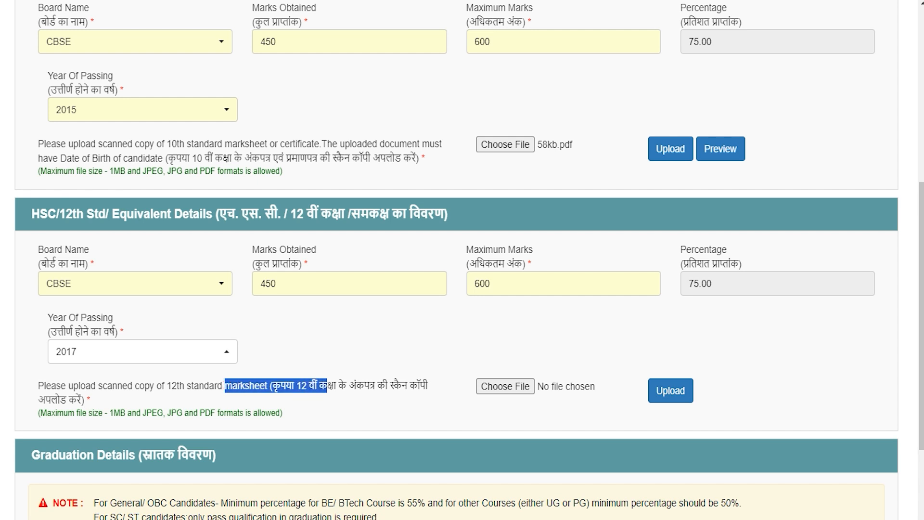
left_click_drag(115, 413, 224, 413)
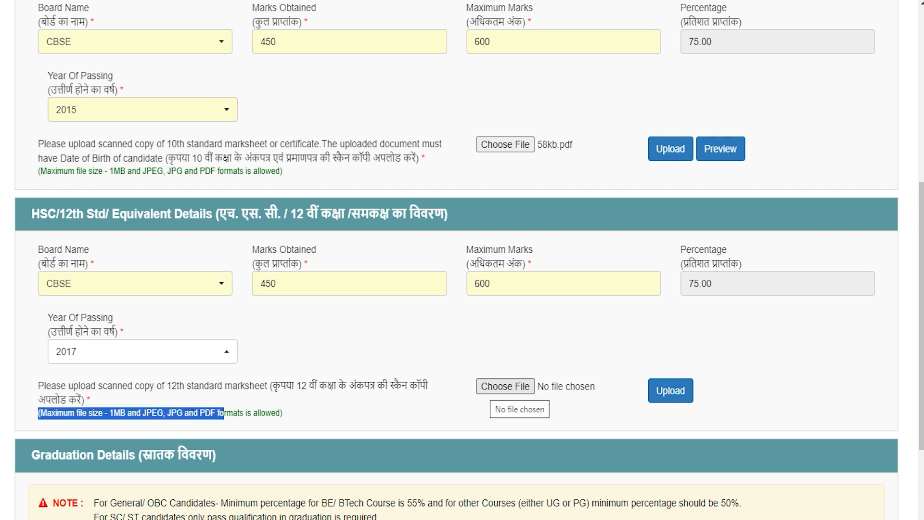
left_click(499, 386)
left_click(373, 237)
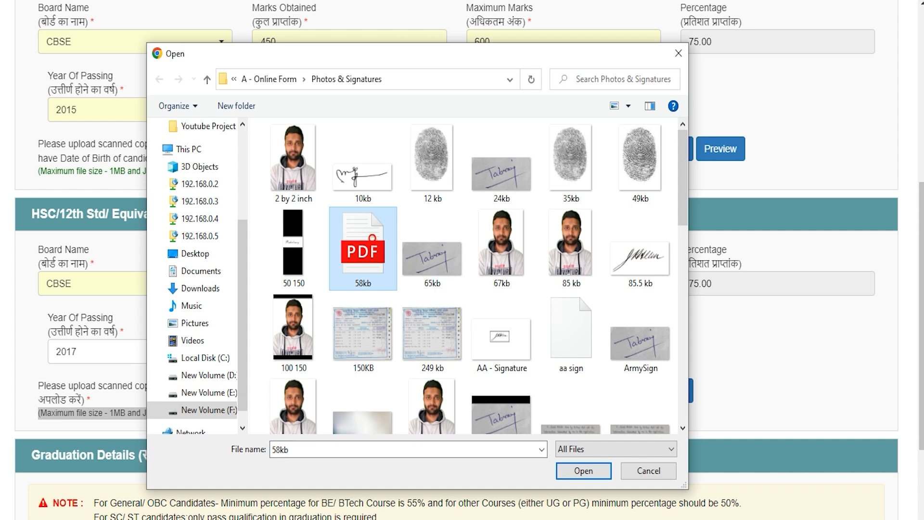
double_click(372, 238)
left_click(670, 391)
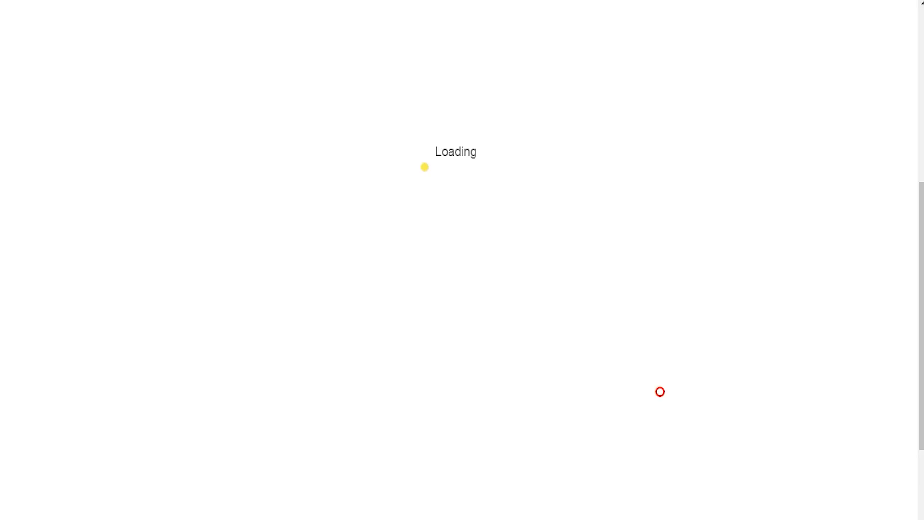
left_click(456, 300)
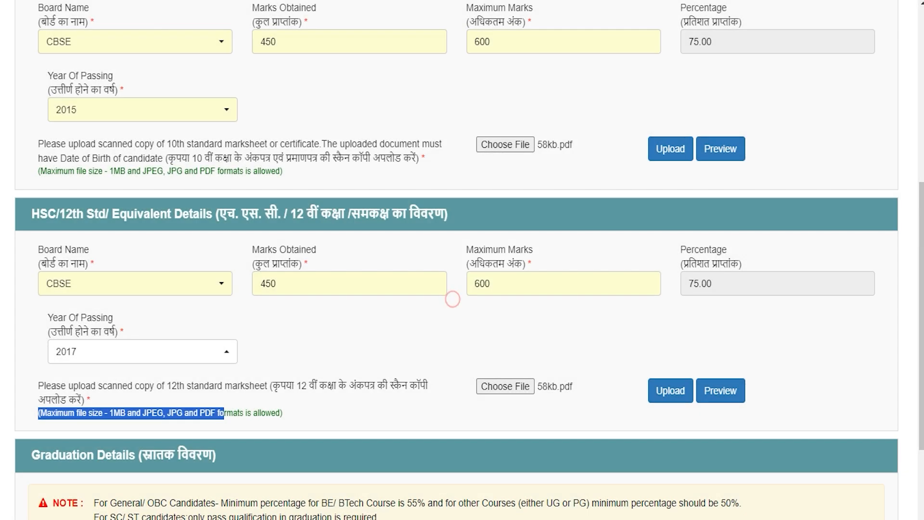
scroll(493, 385, "down", 4)
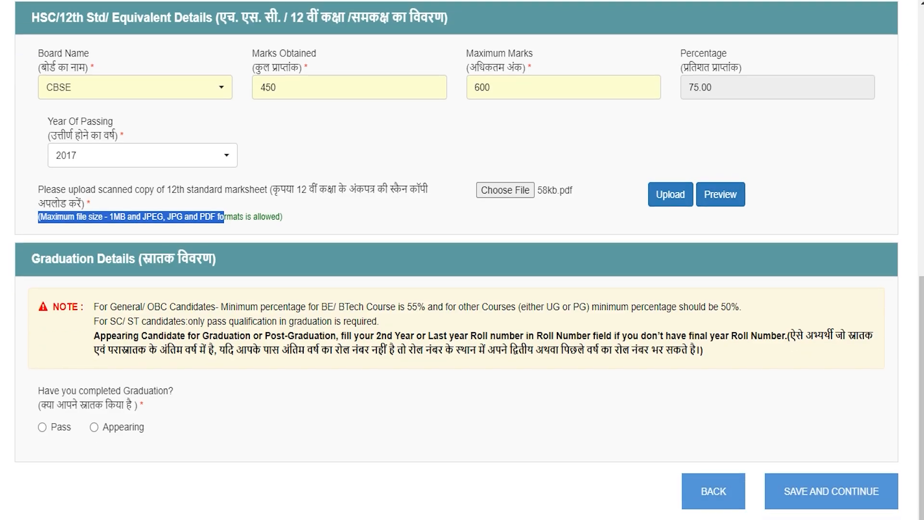
Step: Check the 55% BE/BTech and 50% other-course minimums, then mark graduation as Pass
left_click_drag(52, 258, 202, 258)
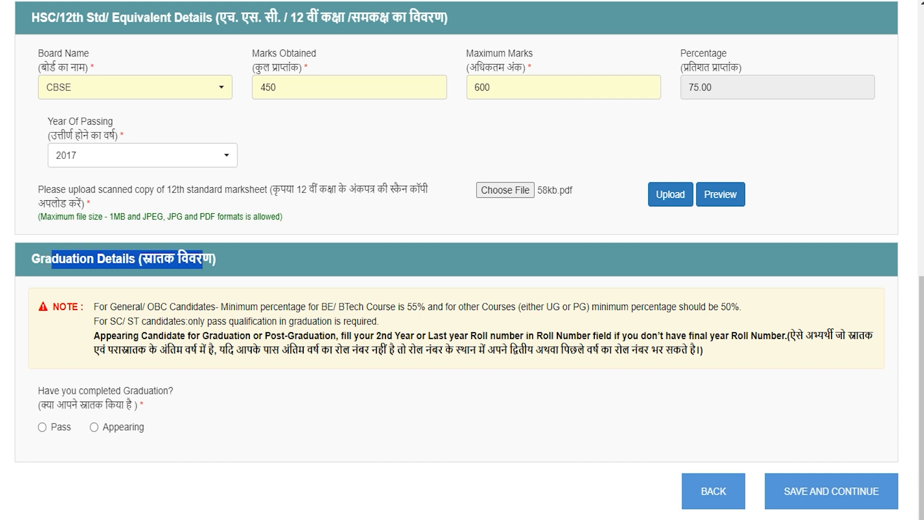
left_click_drag(408, 307, 424, 307)
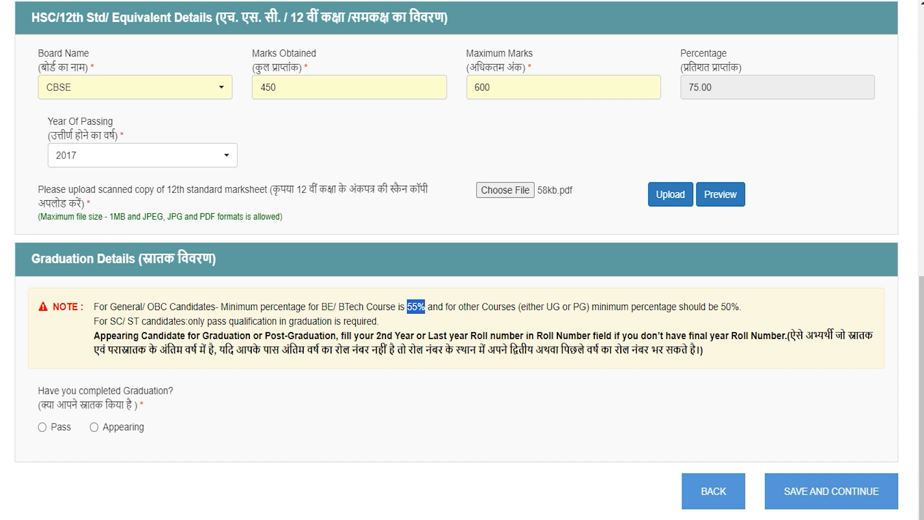
left_click_drag(721, 307, 739, 307)
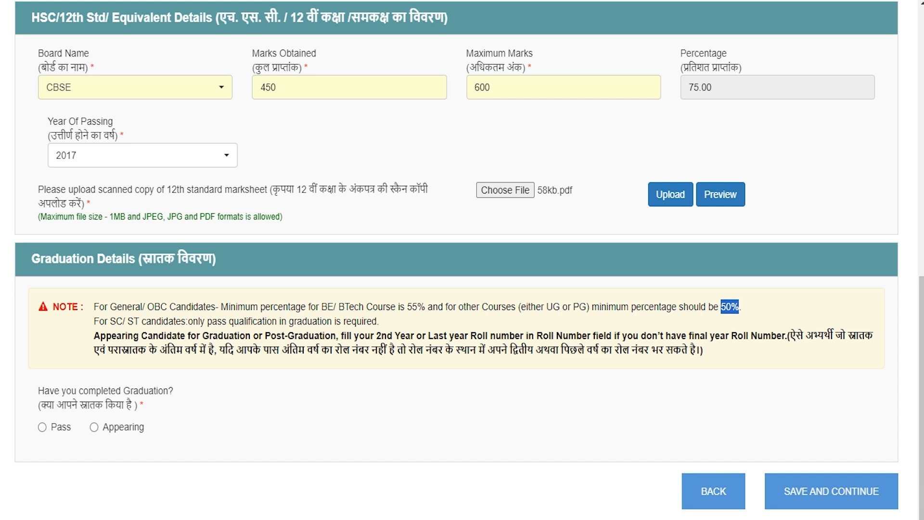
left_click_drag(54, 405, 102, 404)
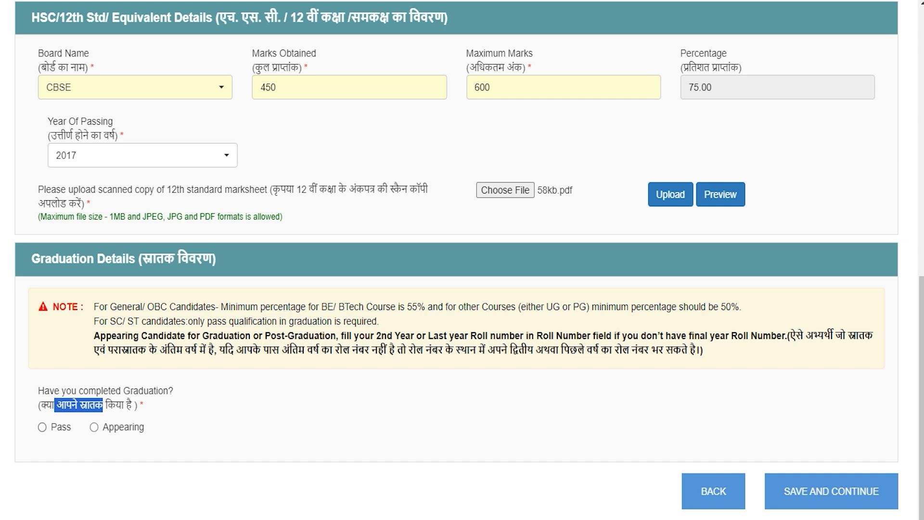
left_click(42, 427)
Step: Set the graduation stream to Arts and university to CCS, and enter the roll number
scroll(463, 260, "down", 3)
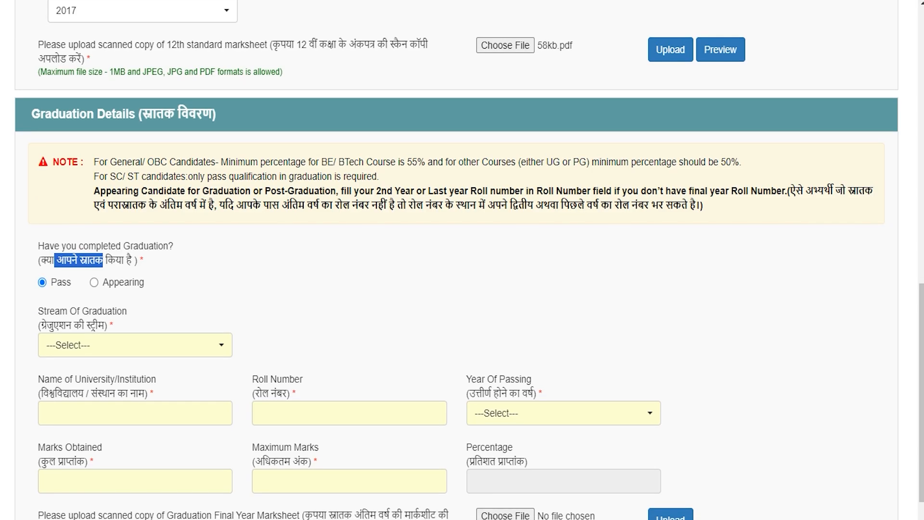
scroll(462, 260, "down", 2)
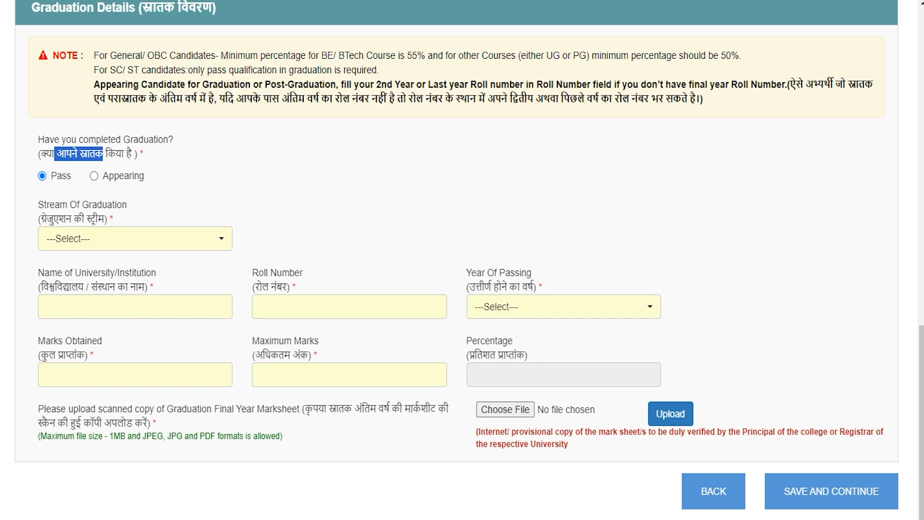
left_click(135, 238)
left_click(71, 299)
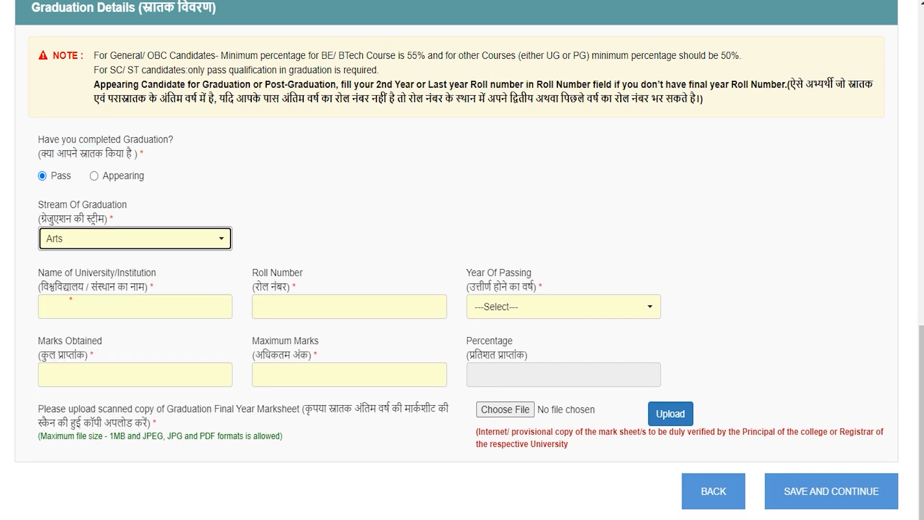
left_click(83, 306)
type("CCS")
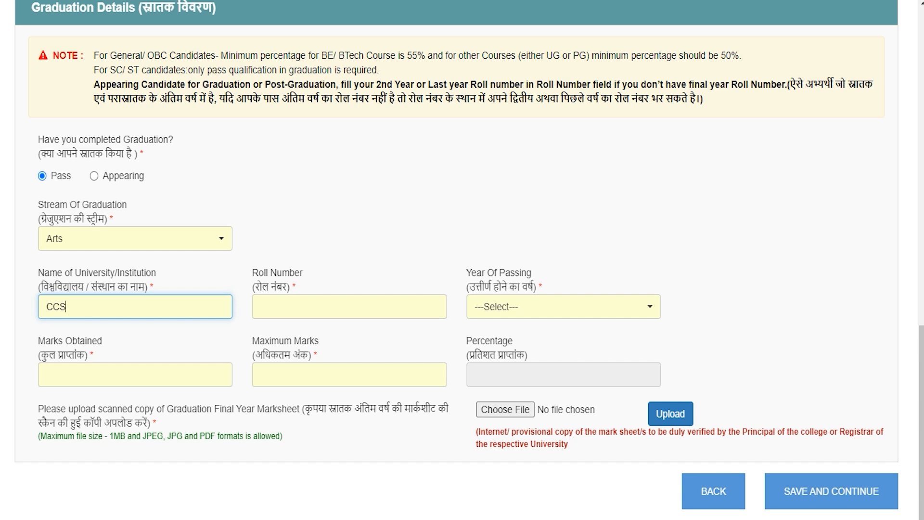
left_click(301, 306)
type("748596")
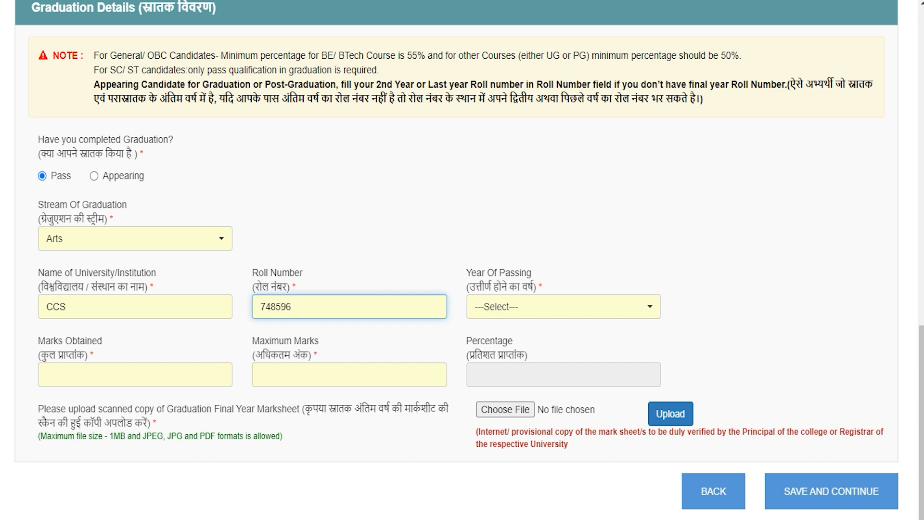
Step: Set graduation passing year 2021 and marks 450 of 600
left_click(530, 303)
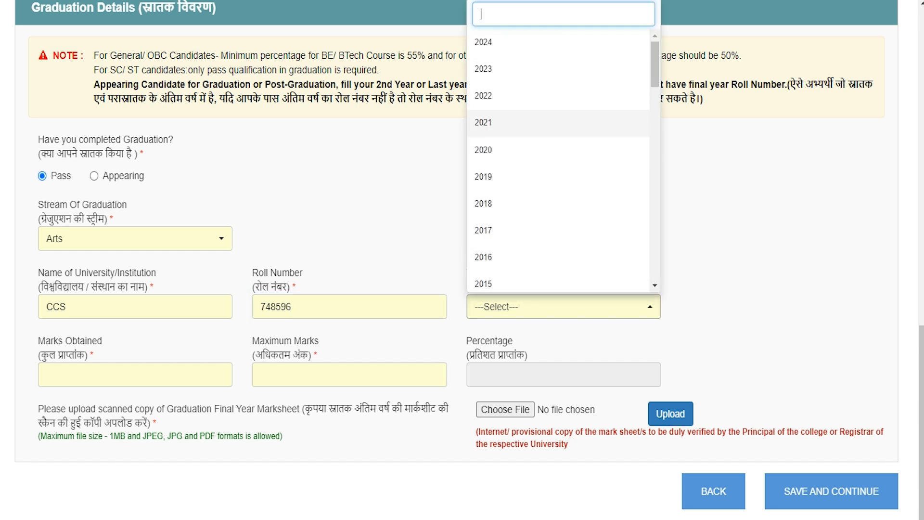
left_click(485, 122)
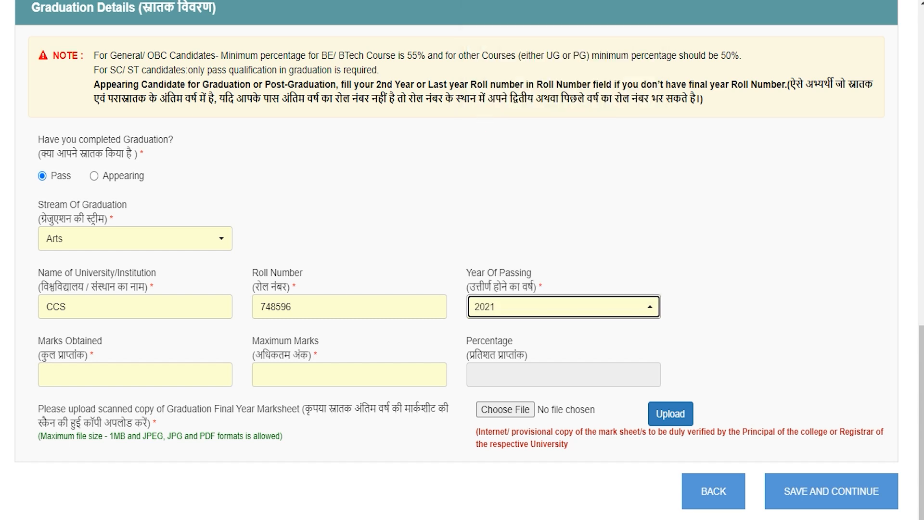
left_click(88, 373)
type("450")
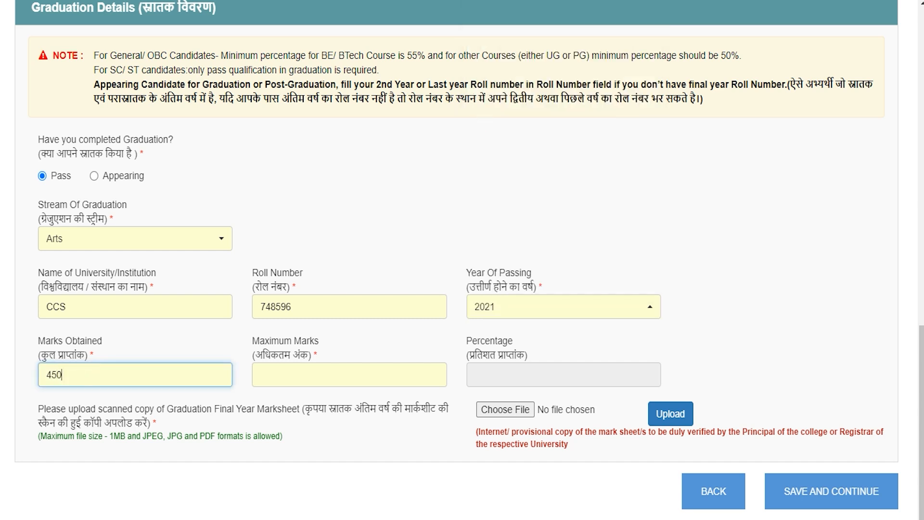
left_click(350, 375)
type("600")
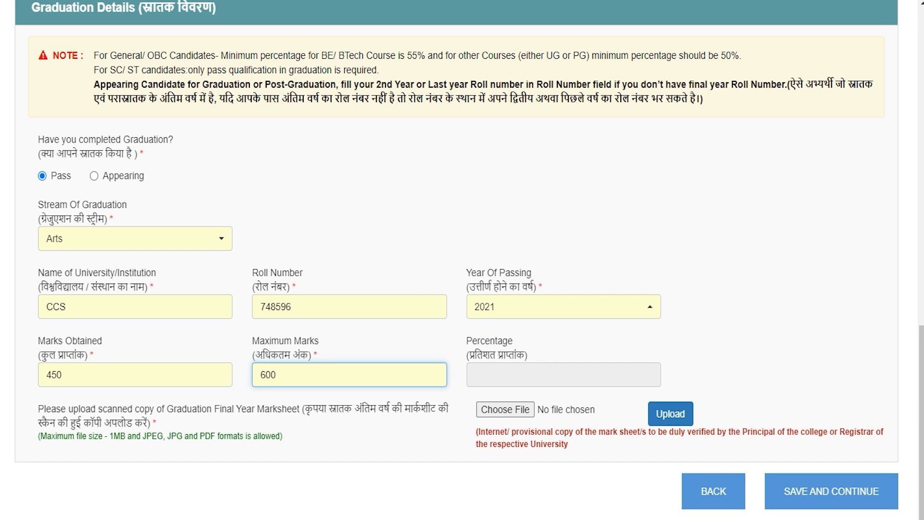
key("Tab")
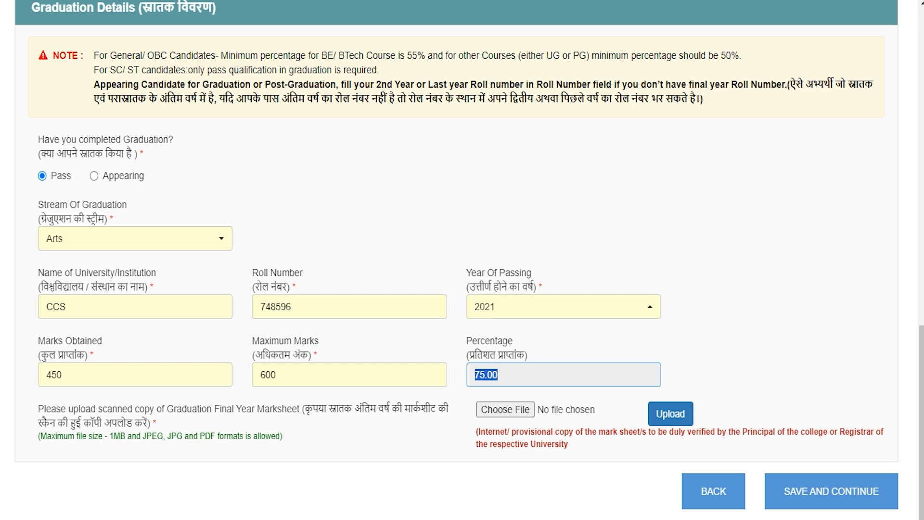
Step: Upload 58kb.pdf as the graduation marksheet and save to continue to Weightage Details
left_click_drag(110, 435, 210, 436)
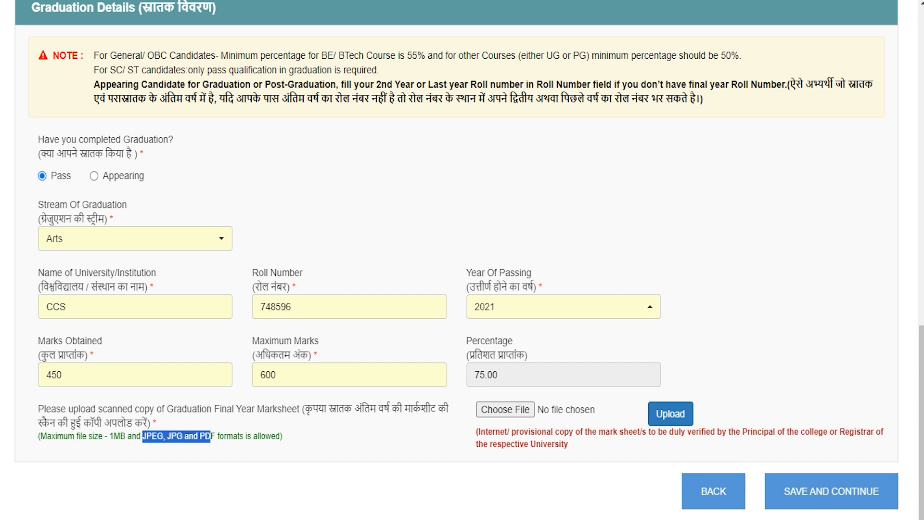
left_click(506, 410)
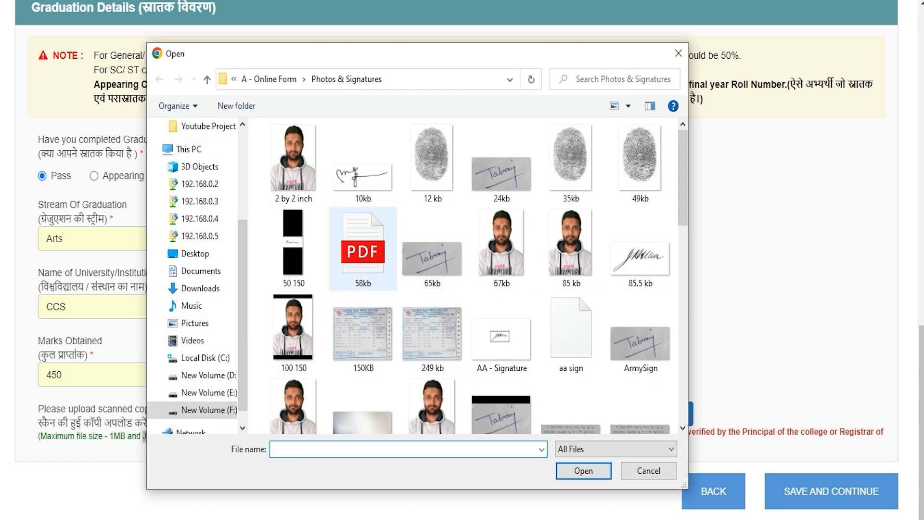
double_click(357, 241)
left_click(672, 414)
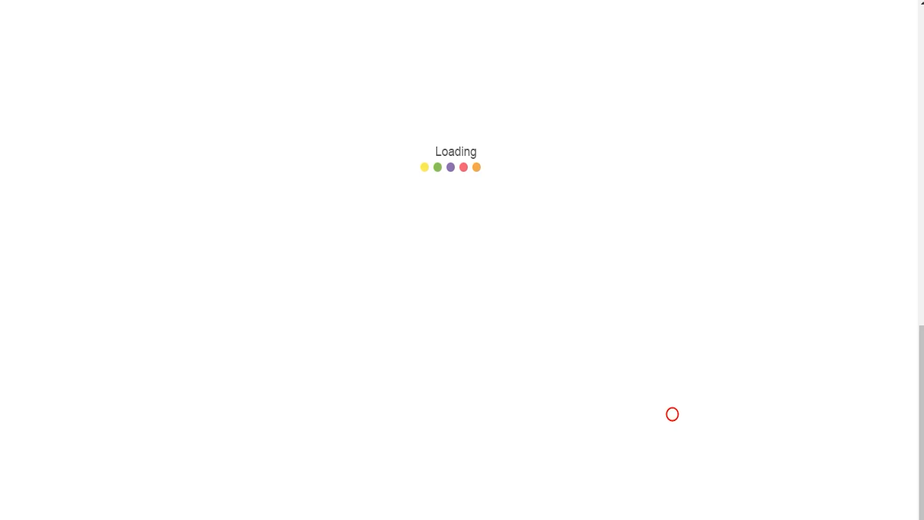
left_click(454, 300)
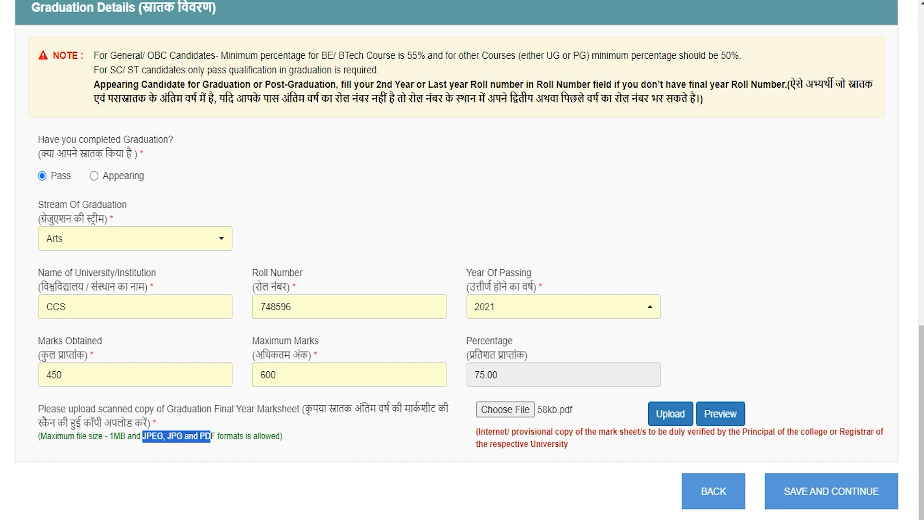
left_click(595, 517)
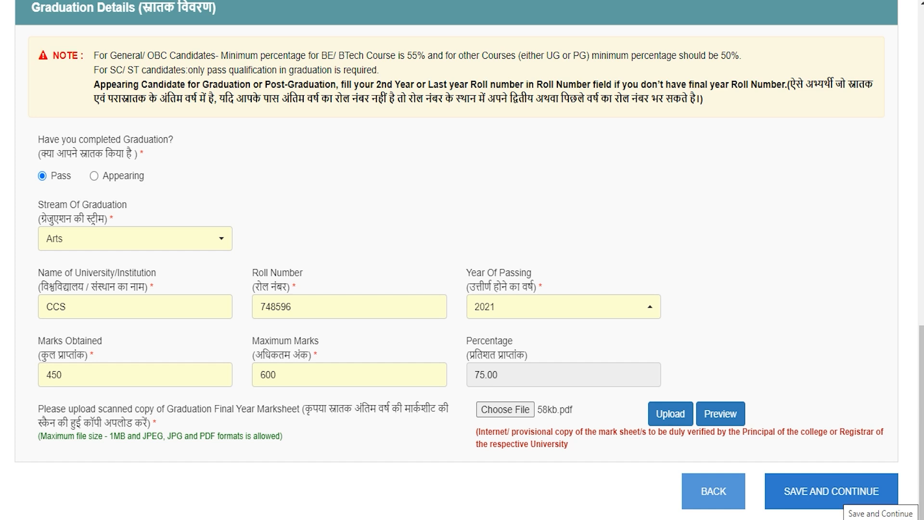
left_click(841, 501)
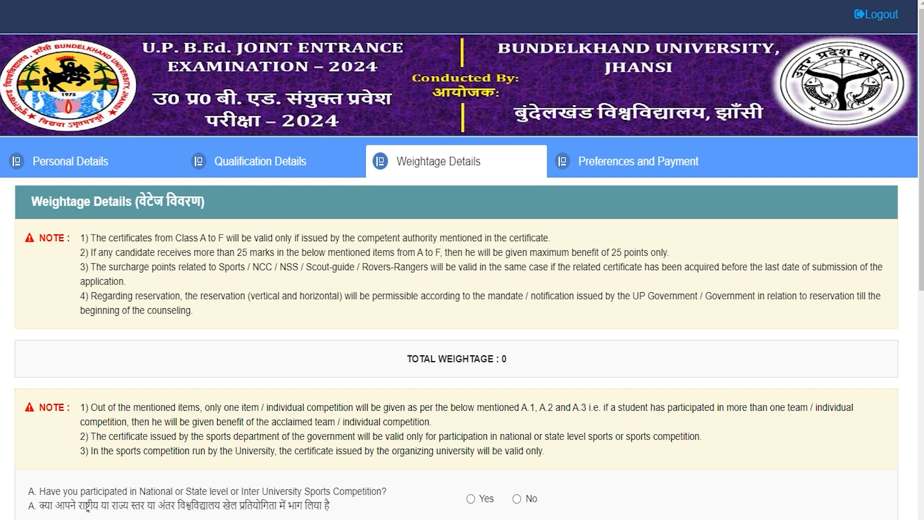
Step: Answer No to weightage question A on sports competitions
scroll(463, 289, "down", 3)
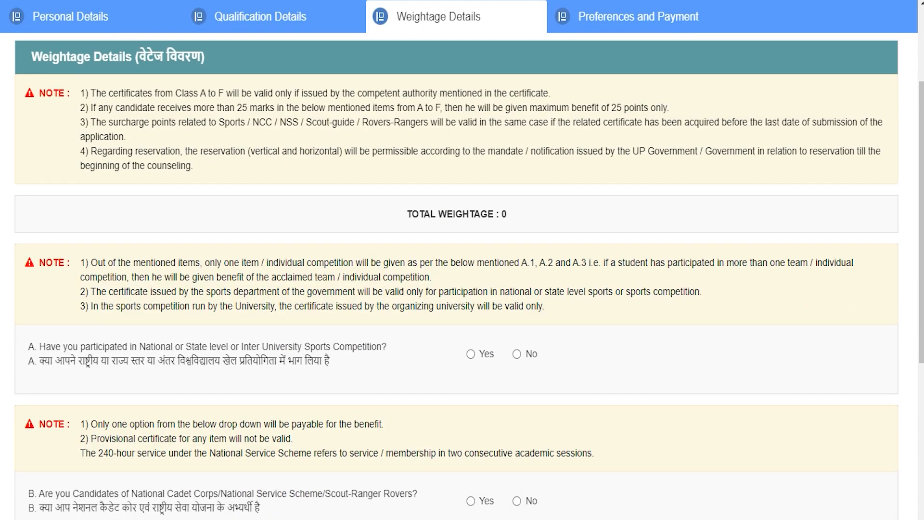
left_click_drag(39, 362, 331, 362)
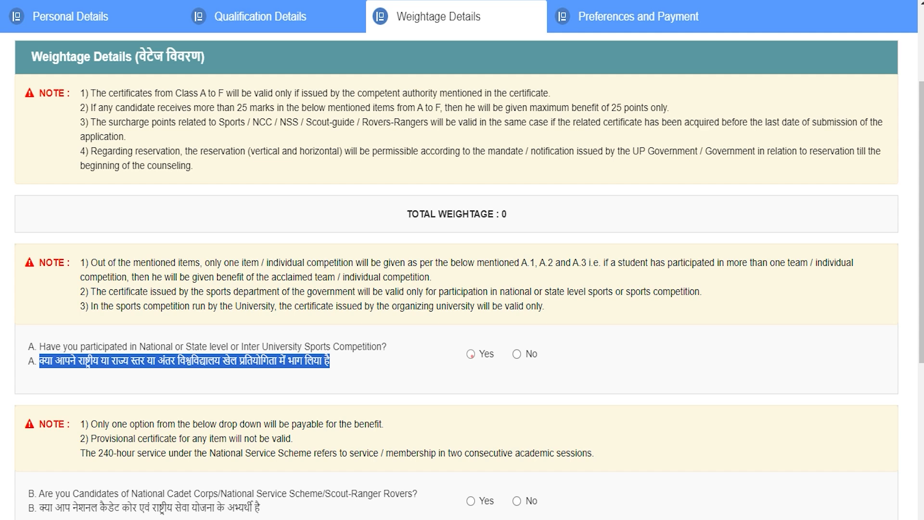
left_click(471, 353)
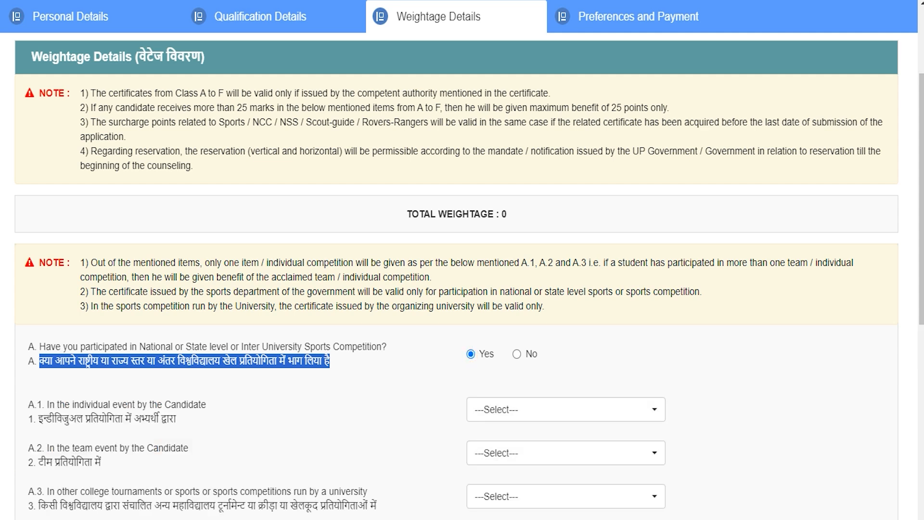
left_click(518, 355)
Step: Answer No to question B about NCC/NSS candidates
scroll(518, 355, "down", 5)
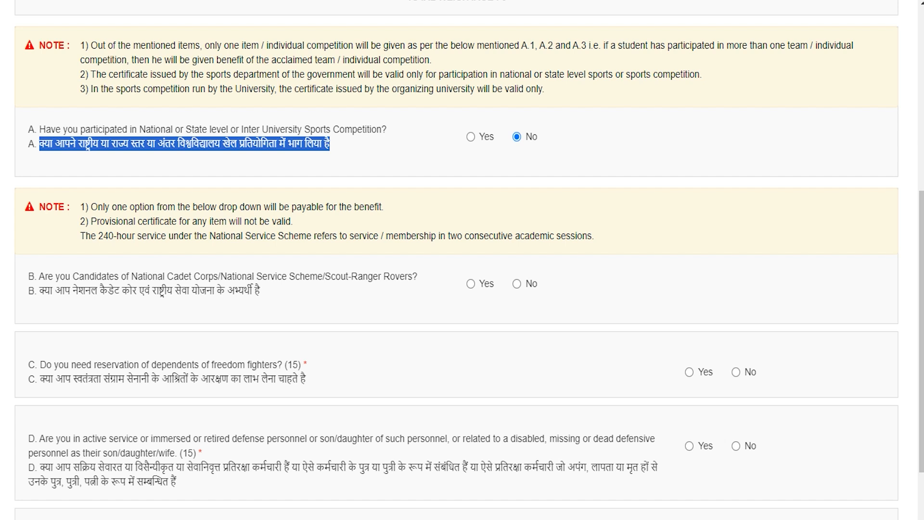
left_click_drag(40, 291, 245, 291)
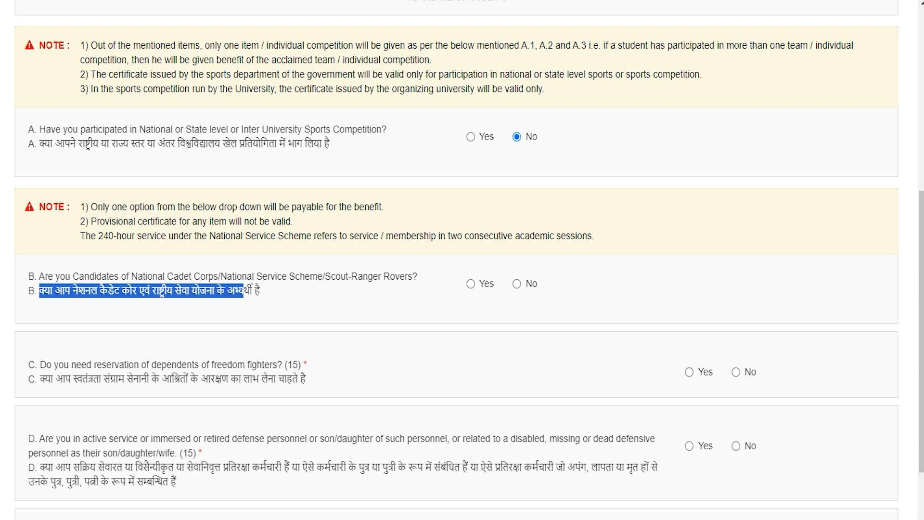
left_click(471, 284)
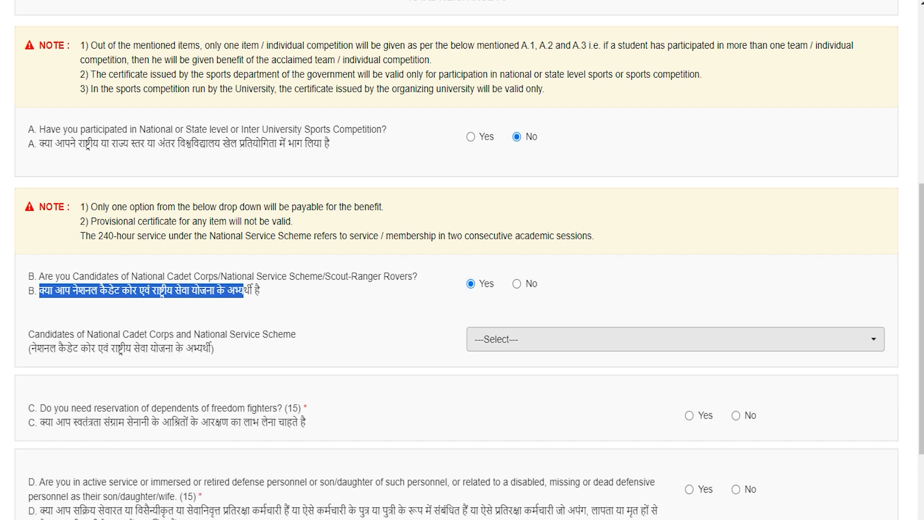
left_click(517, 283)
Step: Answer No to question C on freedom-fighter dependents reservation
scroll(517, 283, "down", 3)
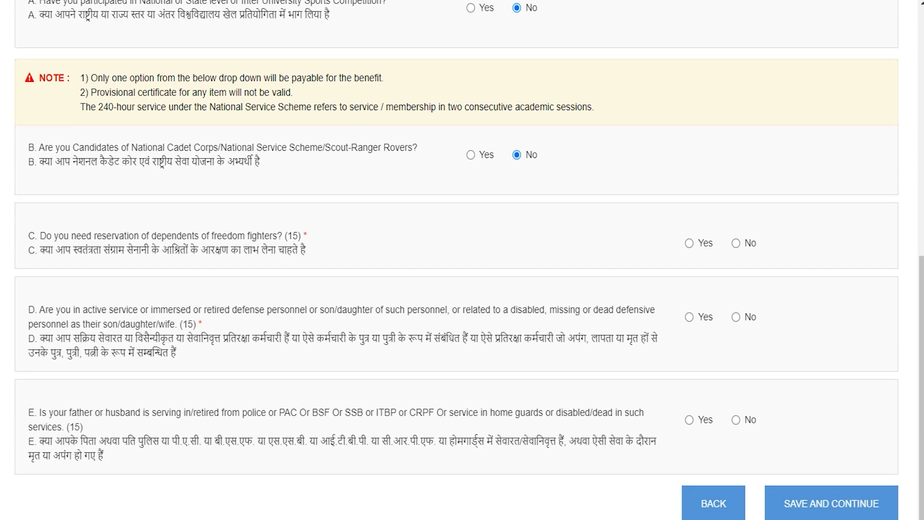
left_click_drag(54, 238, 278, 238)
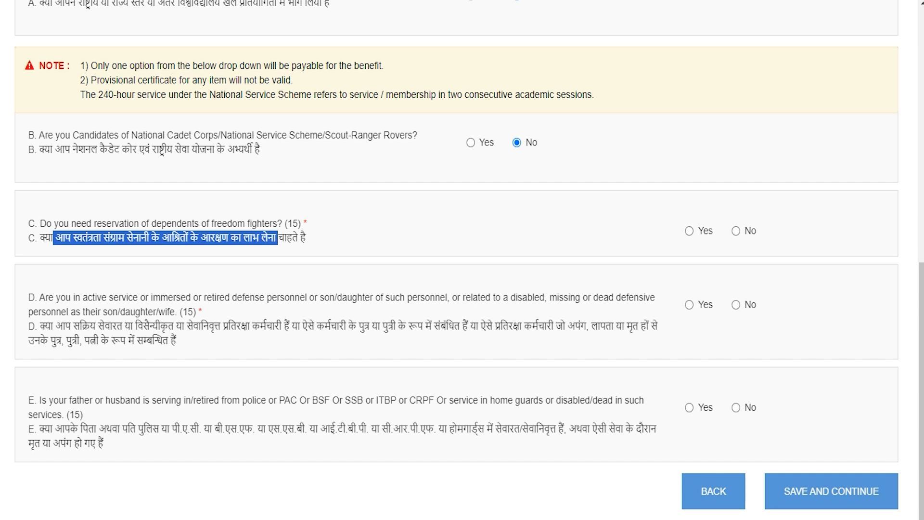
left_click(690, 230)
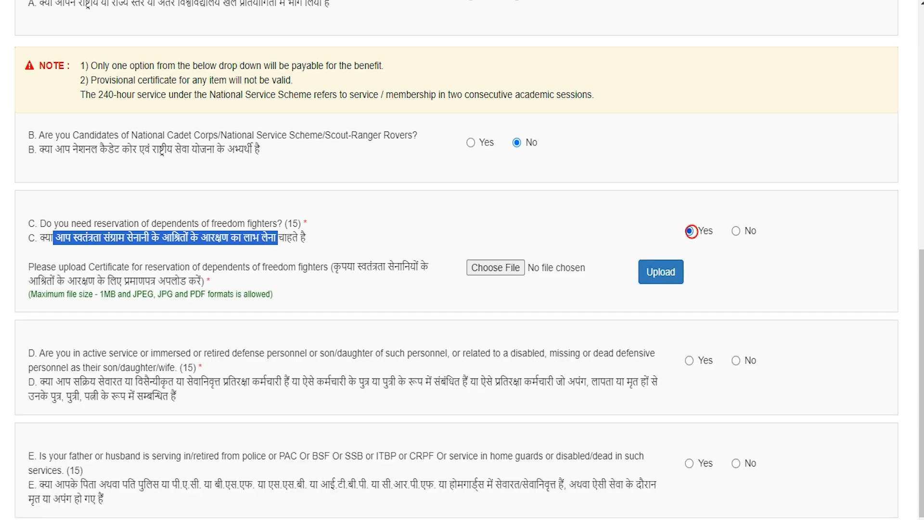
left_click(737, 231)
scroll(738, 232, "down", 2)
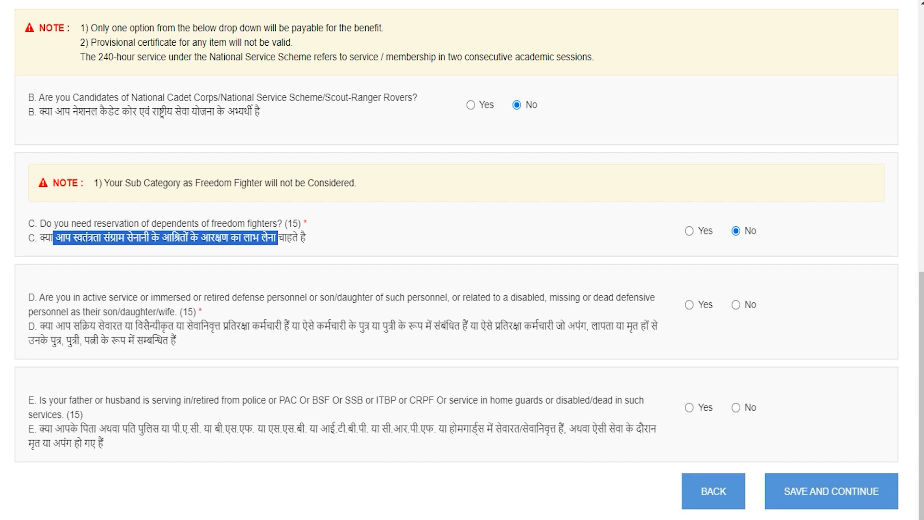
left_click_drag(55, 326, 658, 326)
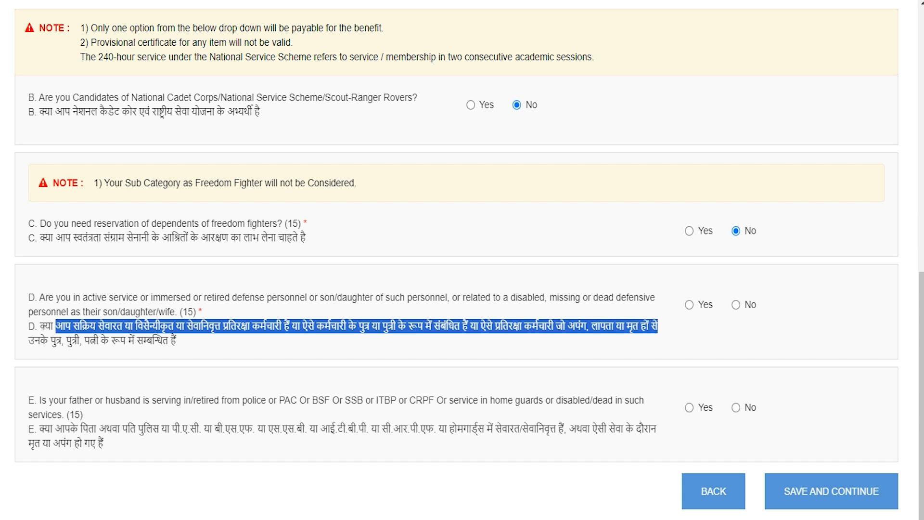
Step: Answer No to the defence personnel (D) and police service (E) questions and save
left_click_drag(84, 341, 152, 341)
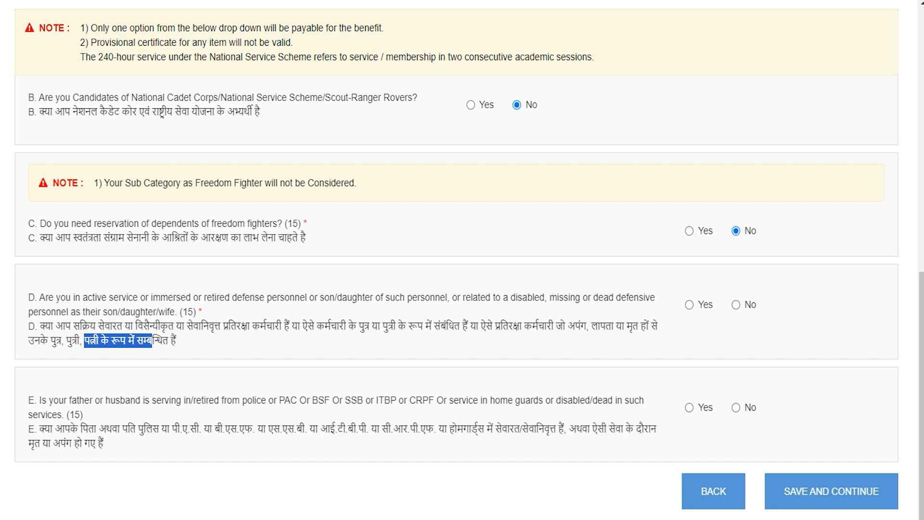
left_click(692, 304)
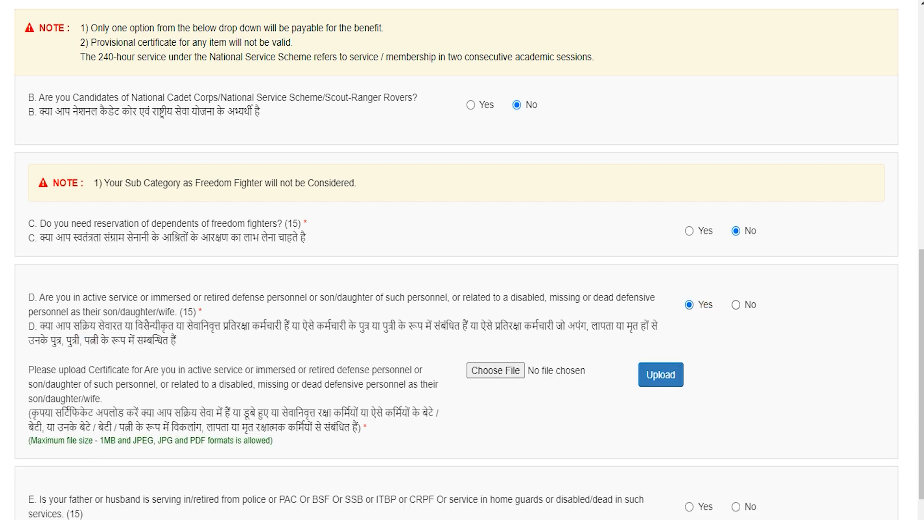
left_click(737, 304)
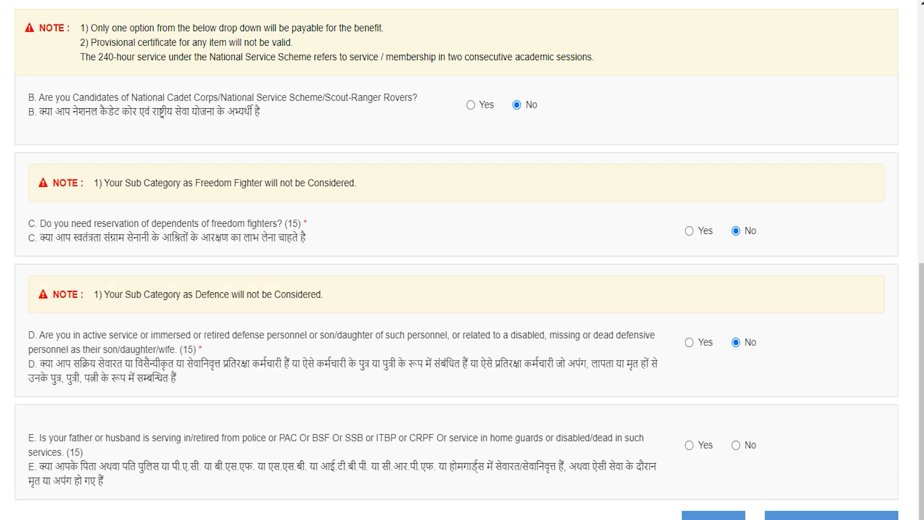
left_click_drag(40, 468, 528, 467)
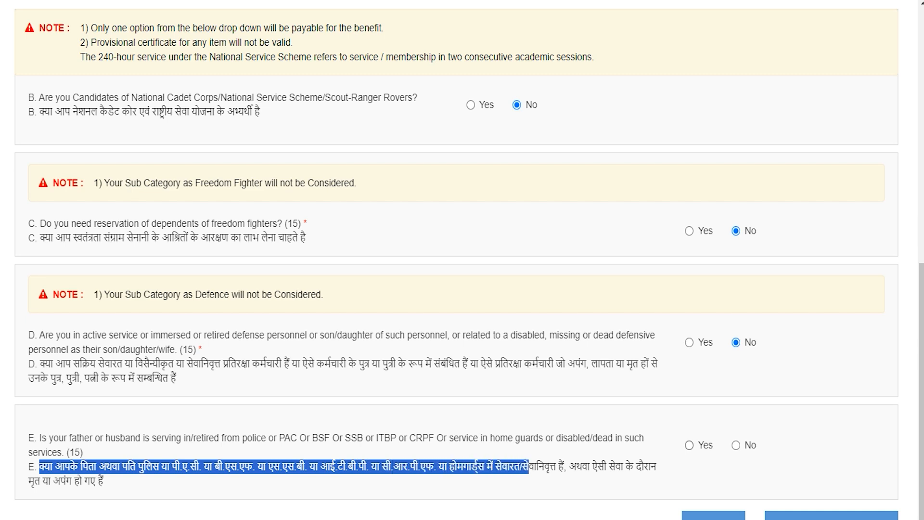
left_click(690, 445)
scroll(695, 443, "down", 2)
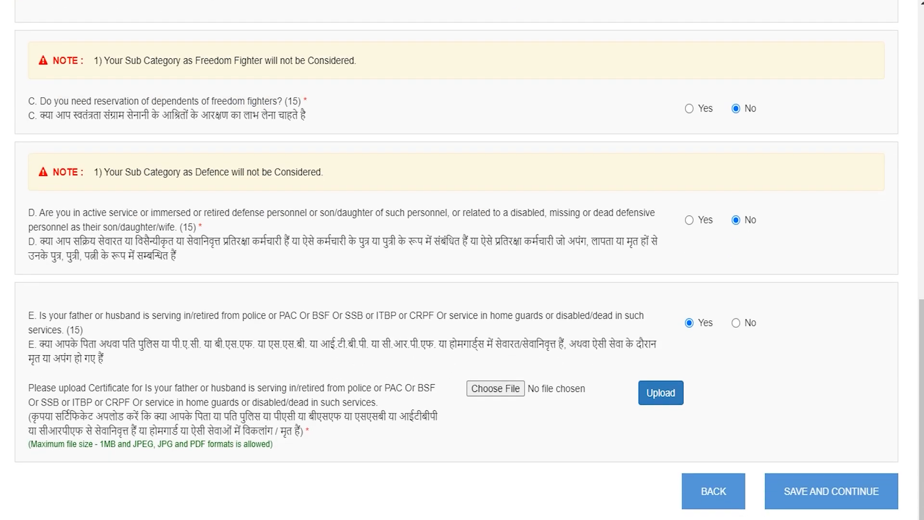
left_click(736, 322)
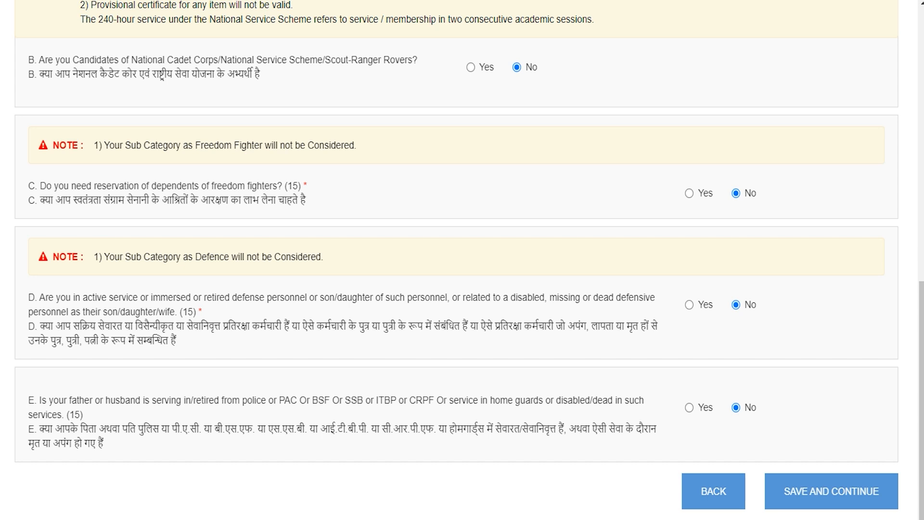
left_click(814, 487)
left_click(454, 122)
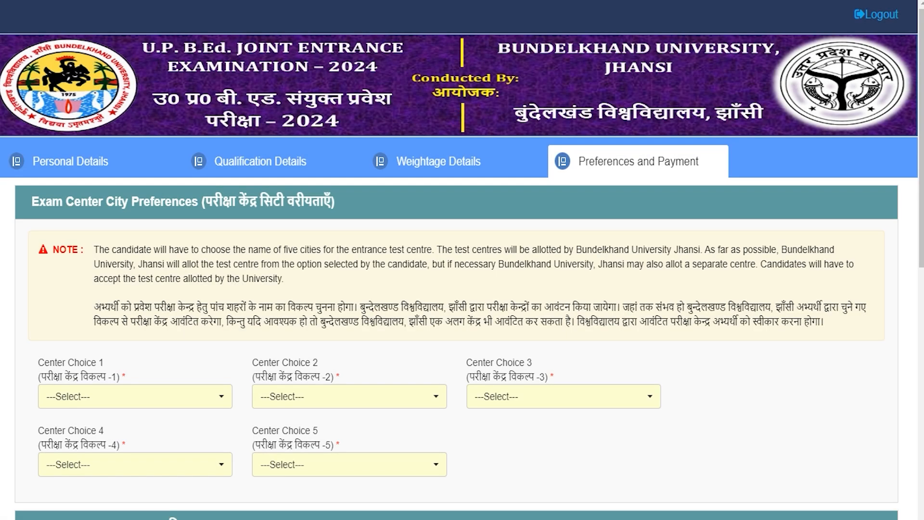
Step: Set exam centre choice 1 to Saharanpur
scroll(462, 260, "down", 3)
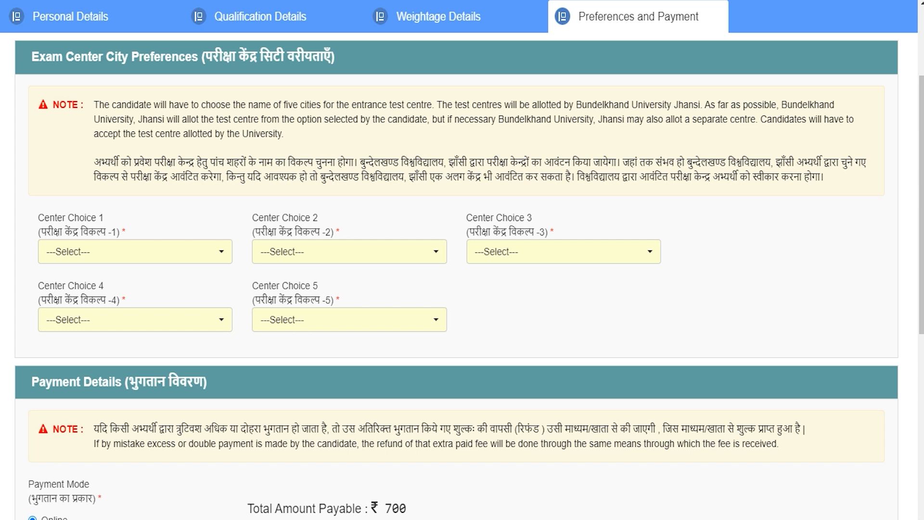
left_click(151, 252)
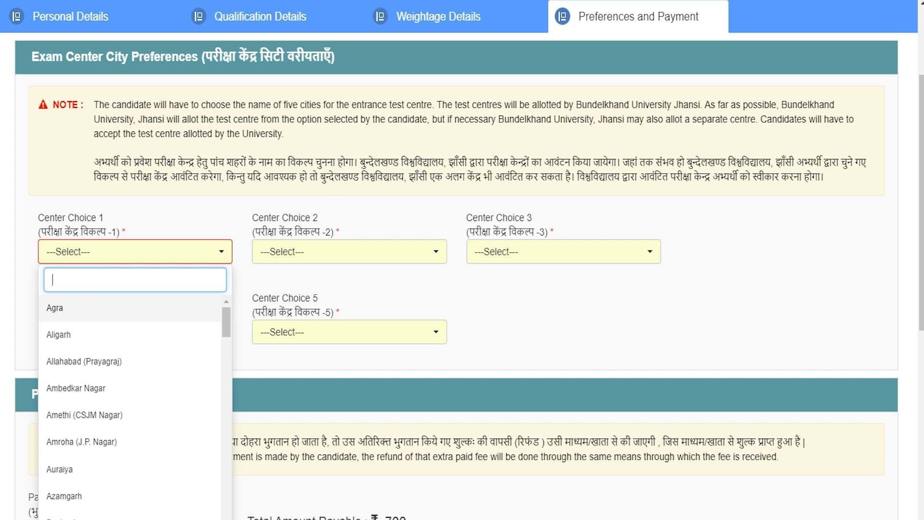
left_click(66, 308)
left_click(153, 256)
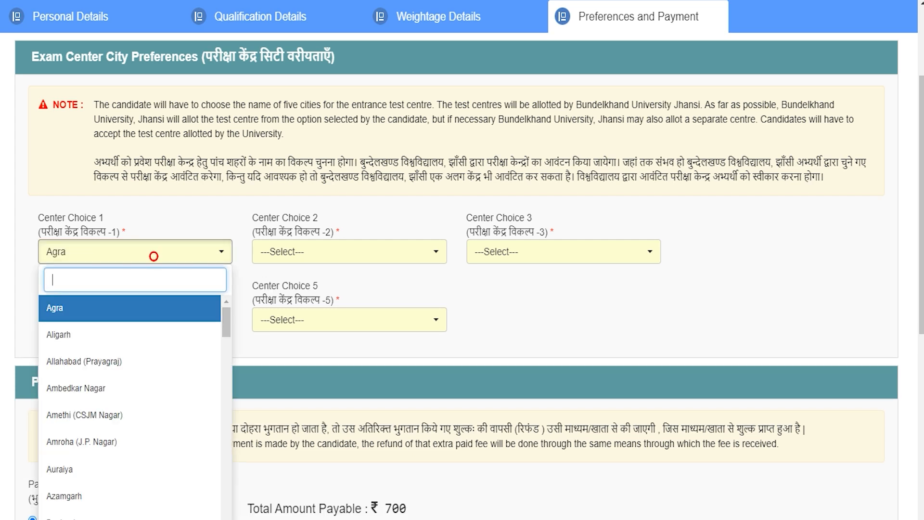
type("saha")
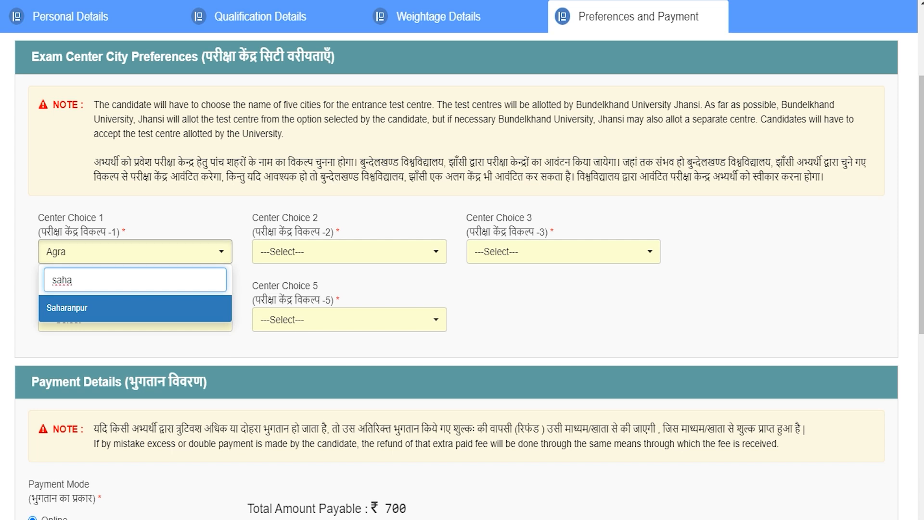
left_click(80, 307)
Step: Set centres 2–5 to Allahabad (Prayagraj), Ambedkar Nagar, Bahraich and Azamgarh
left_click(325, 250)
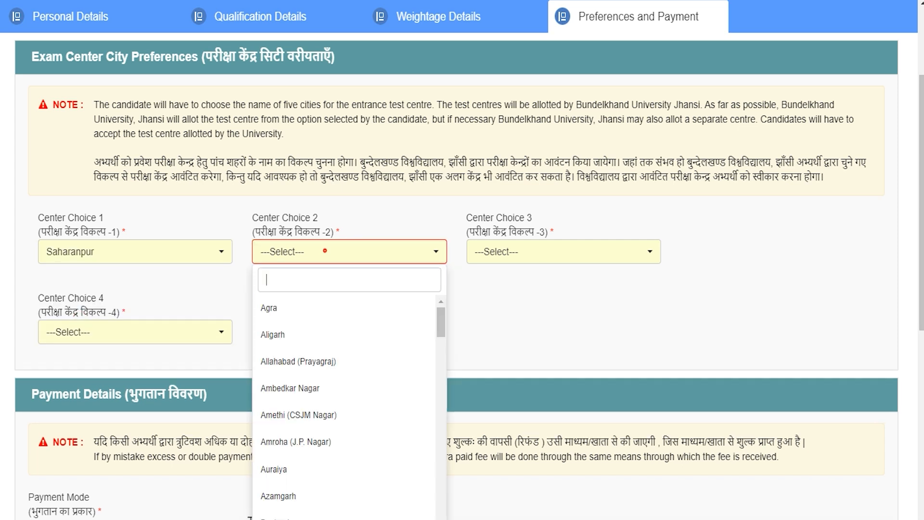
left_click(284, 361)
left_click(533, 250)
left_click(503, 387)
left_click(67, 313)
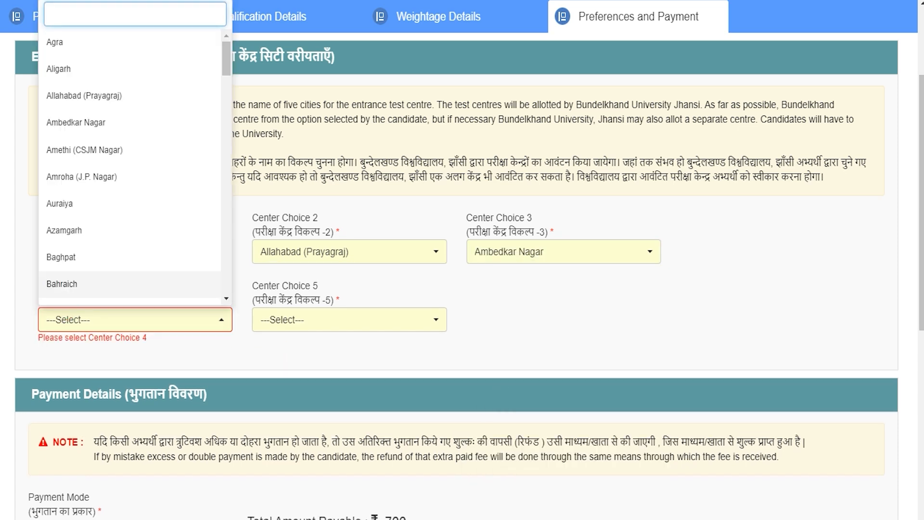
left_click(83, 281)
left_click(289, 320)
left_click(288, 231)
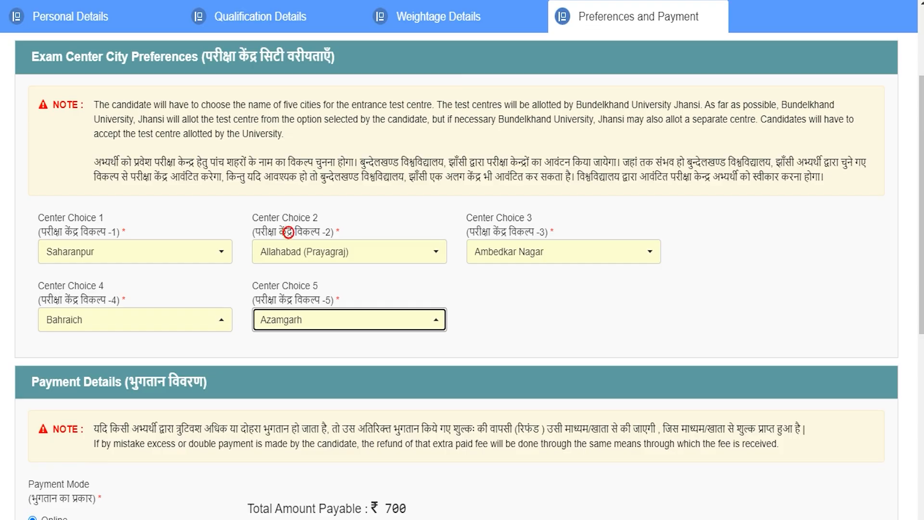
Step: Review the Payment Details showing ₹700 total amount payable
scroll(288, 233, "down", 3)
left_click_drag(194, 237, 63, 237)
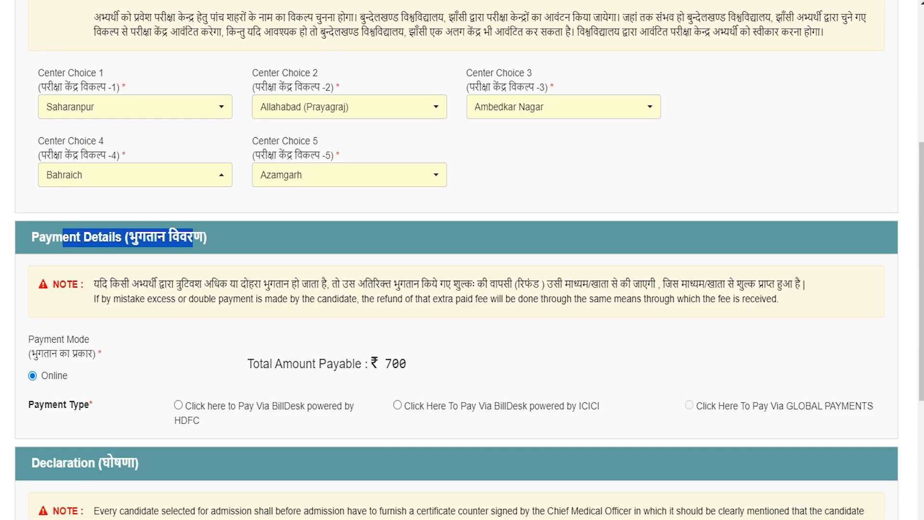
left_click_drag(255, 363, 407, 364)
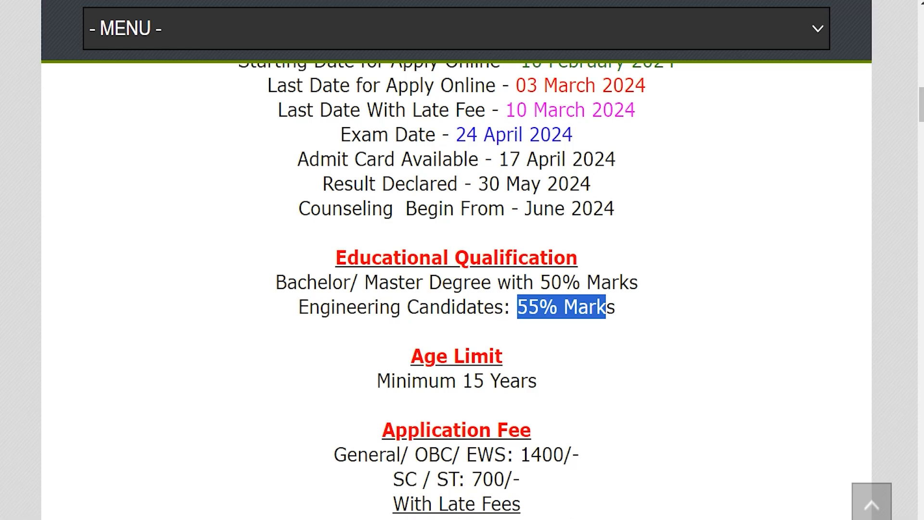
scroll(456, 289, "down", 3)
left_click_drag(347, 309, 580, 310)
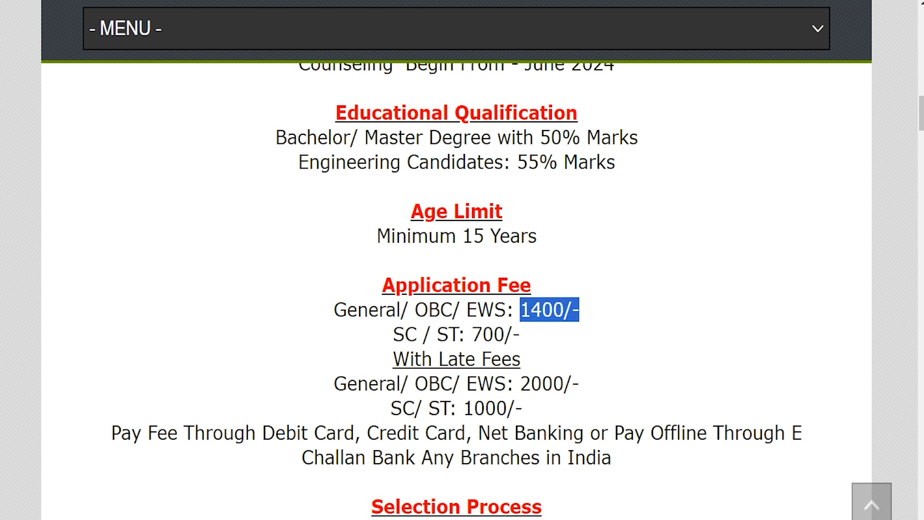
left_click_drag(392, 335, 521, 334)
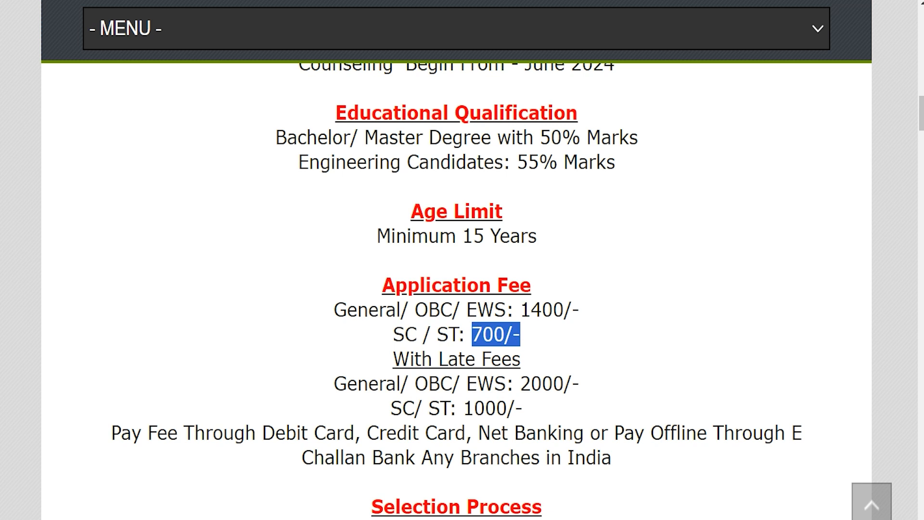
scroll(456, 289, "up", 5)
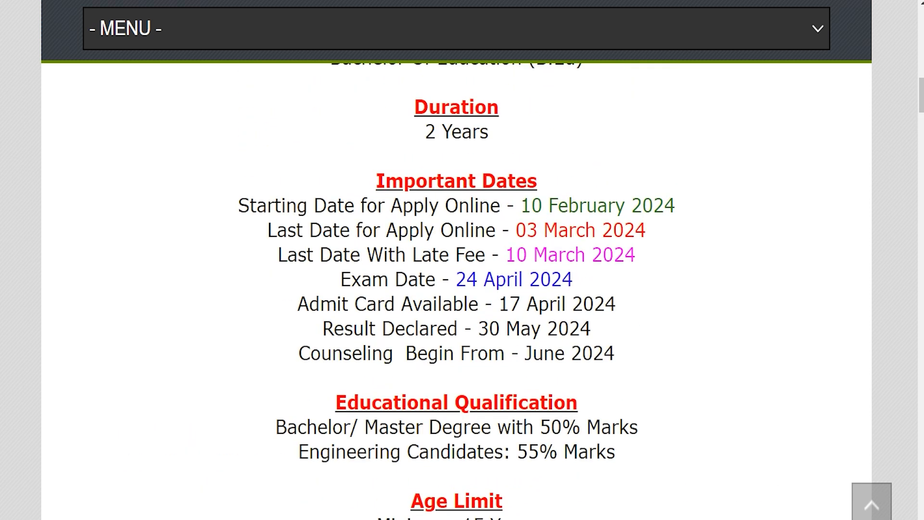
left_click_drag(516, 229, 646, 229)
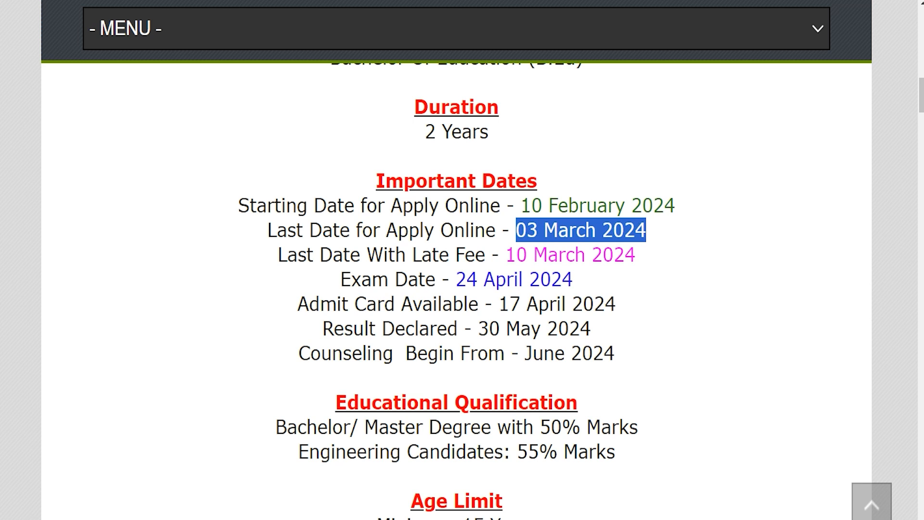
left_click_drag(506, 254, 636, 254)
scroll(457, 288, "down", 5)
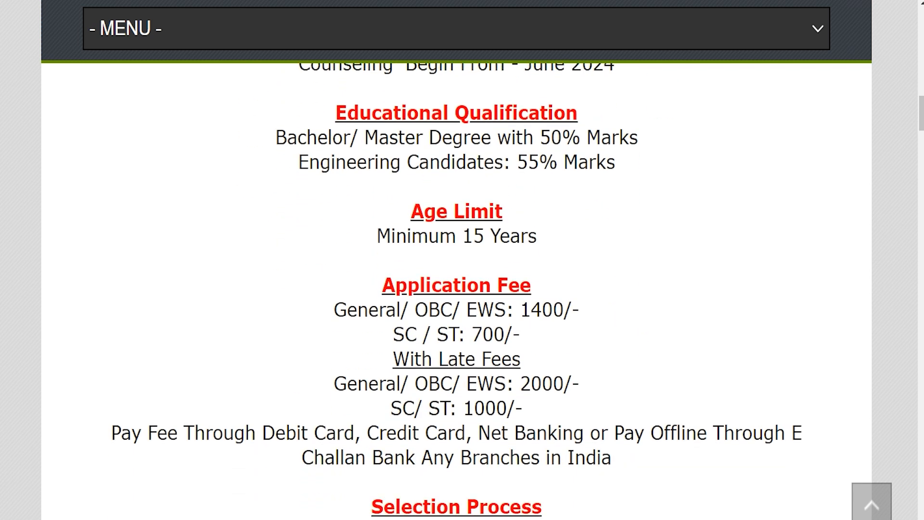
left_click_drag(347, 384, 579, 384)
left_click(579, 384)
left_click_drag(404, 408, 494, 408)
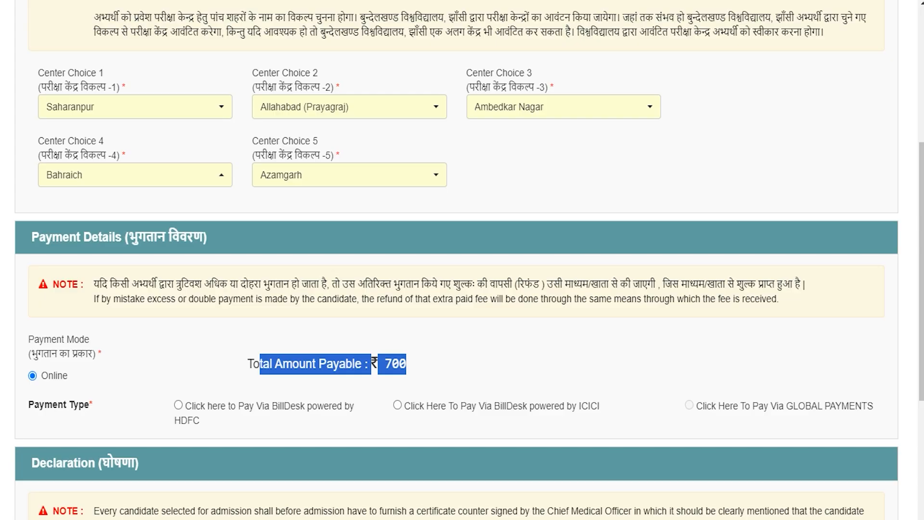
Step: Choose Pay Via BillDesk powered by HDFC for the ₹700 fee and agree to the declaration
left_click(162, 309)
left_click_drag(52, 237, 146, 237)
scroll(52, 237, "down", 3)
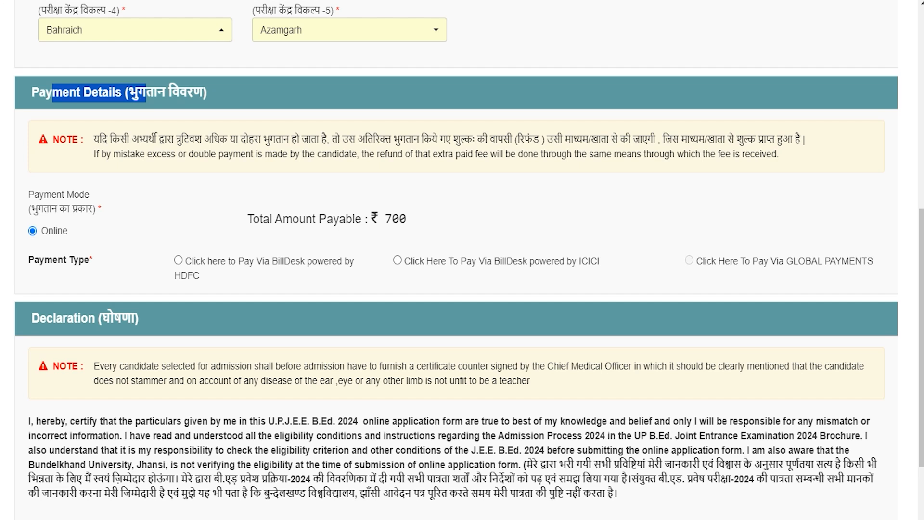
left_click_drag(385, 220, 406, 219)
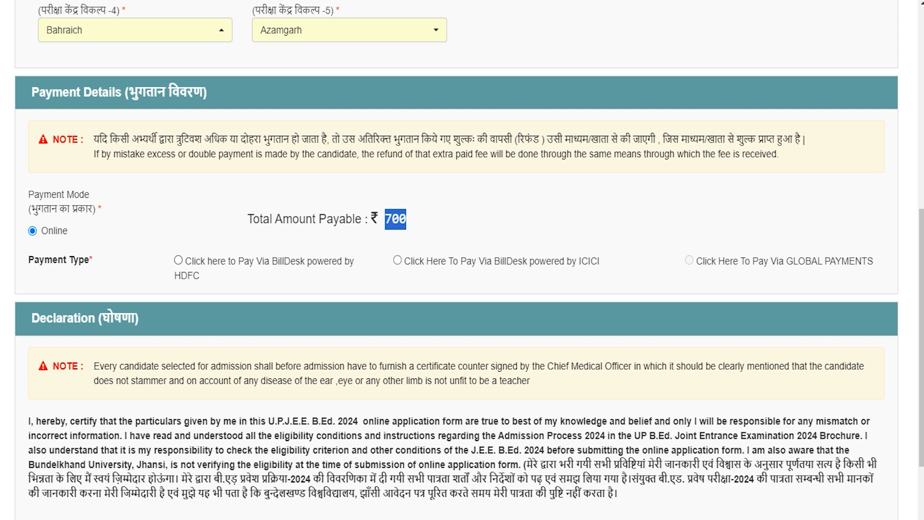
left_click(178, 260)
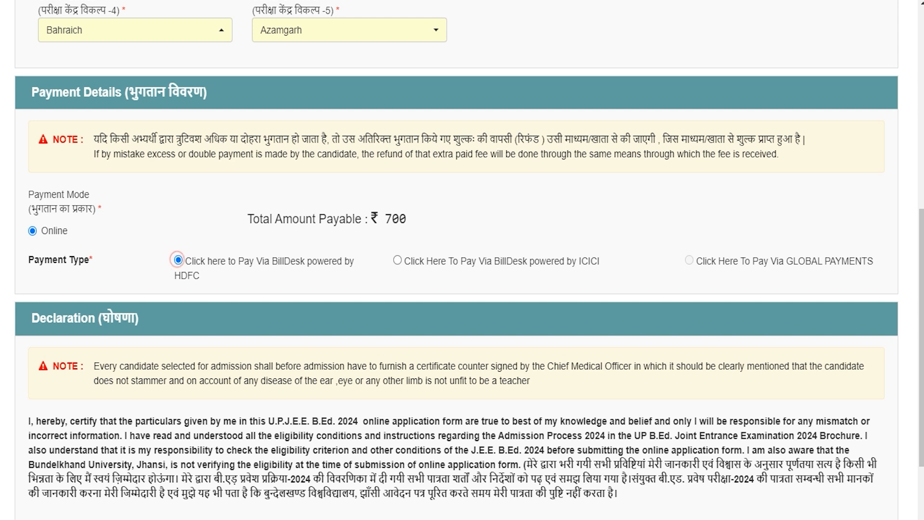
scroll(457, 260, "down", 1)
scroll(457, 260, "down", 1)
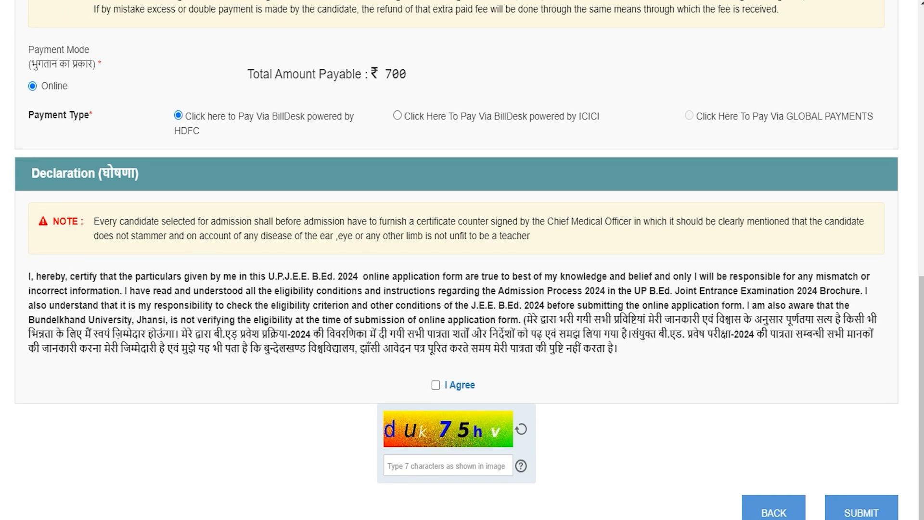
left_click(436, 385)
scroll(436, 385, "down", 1)
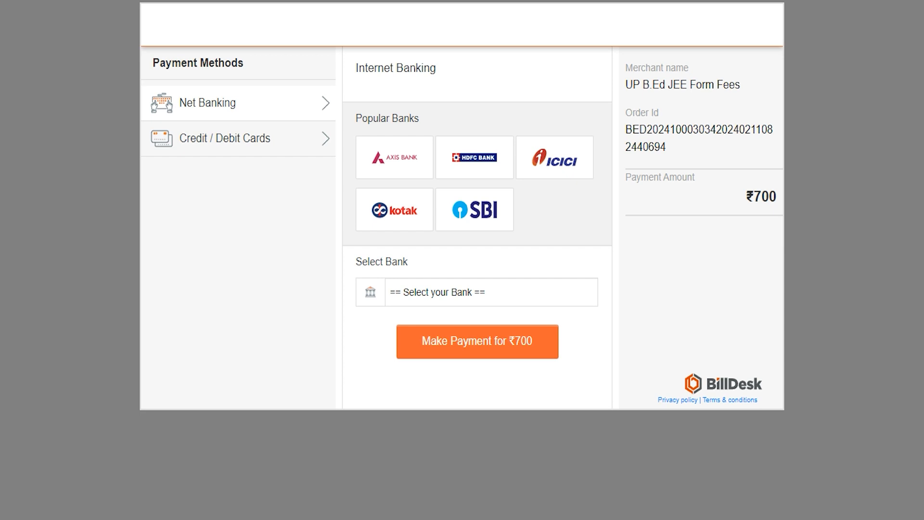
Step: Bring up BillDesk's Credit / Debit Card form, then return to the Bundelkhand University homepage
left_click(233, 139)
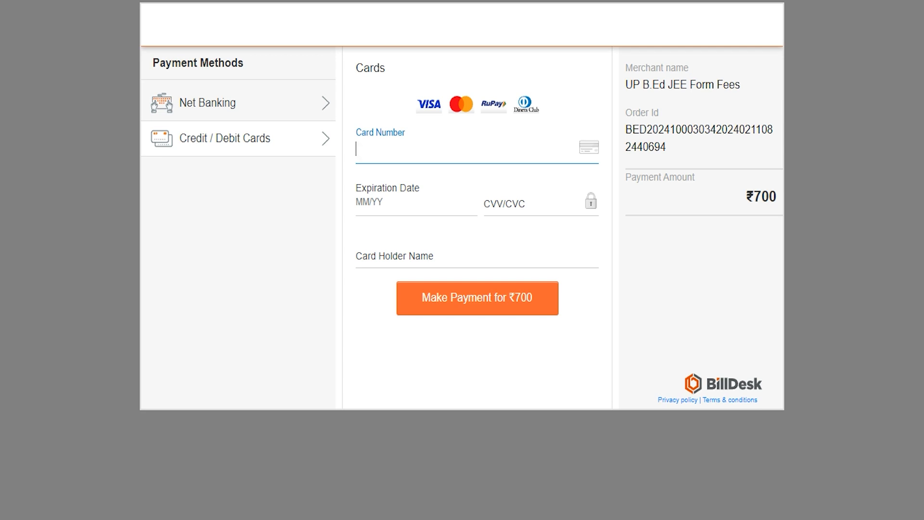
left_click(376, 154)
left_click(383, 209)
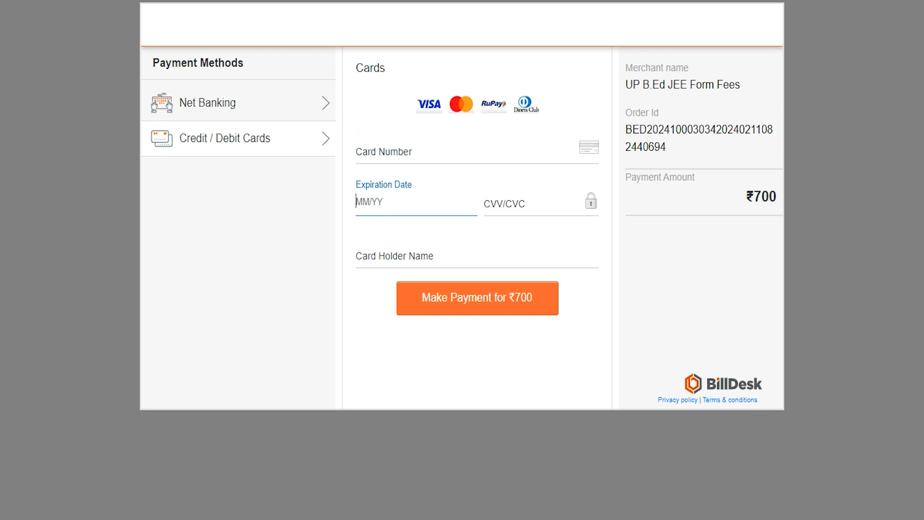
left_click(504, 204)
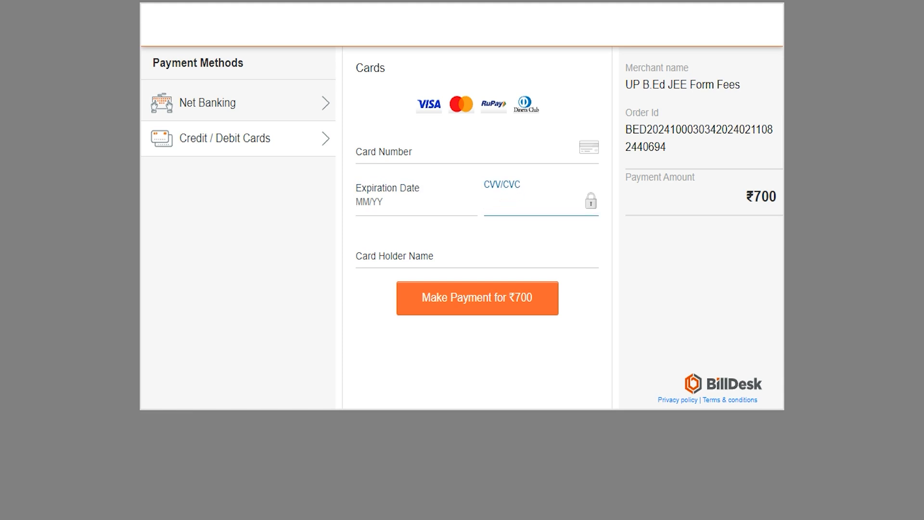
left_click(380, 254)
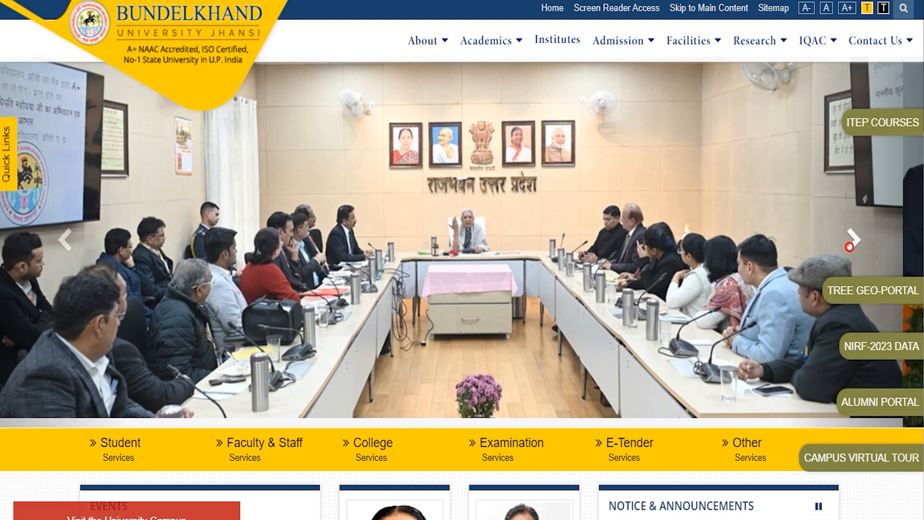
left_click(850, 247)
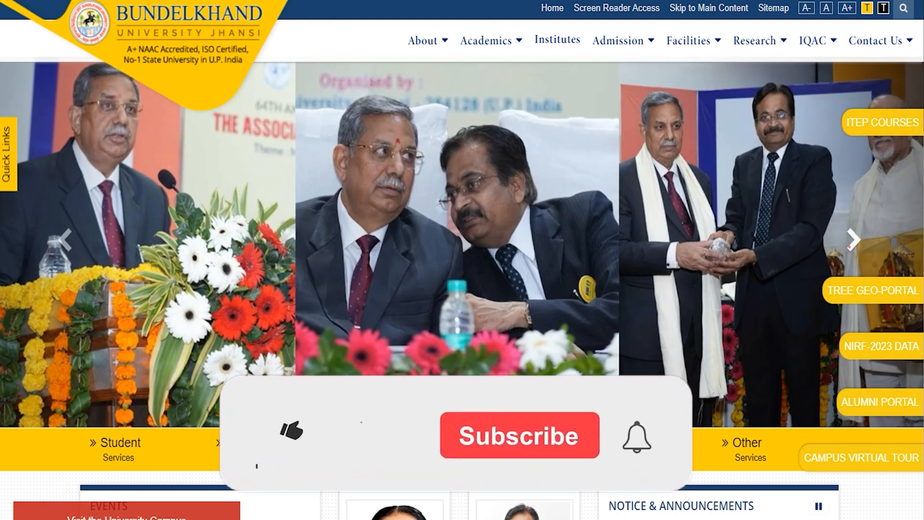